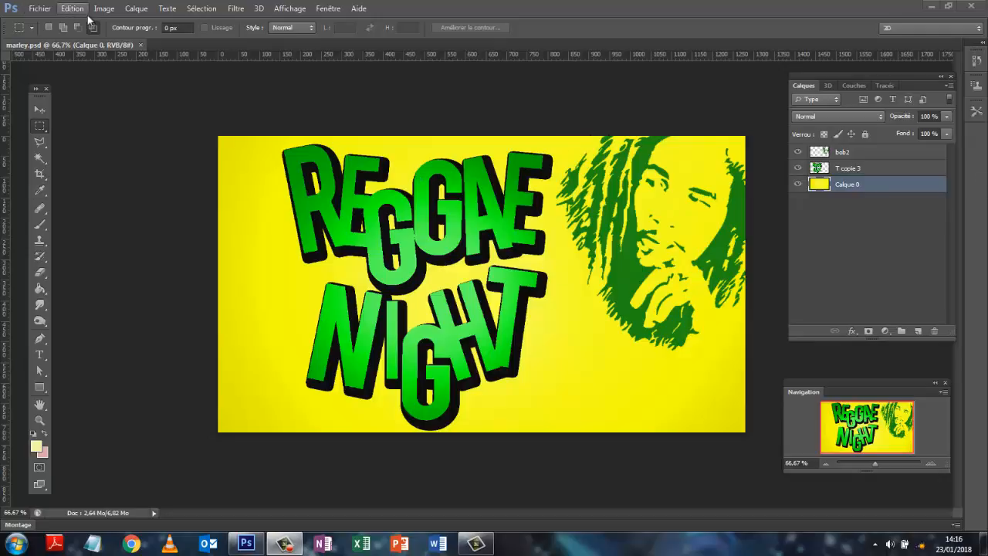
Create a new 1280 x 720 px document at 72 ppi with a white background, using the HDV/HDTV 720p video preset
left_click(39, 9)
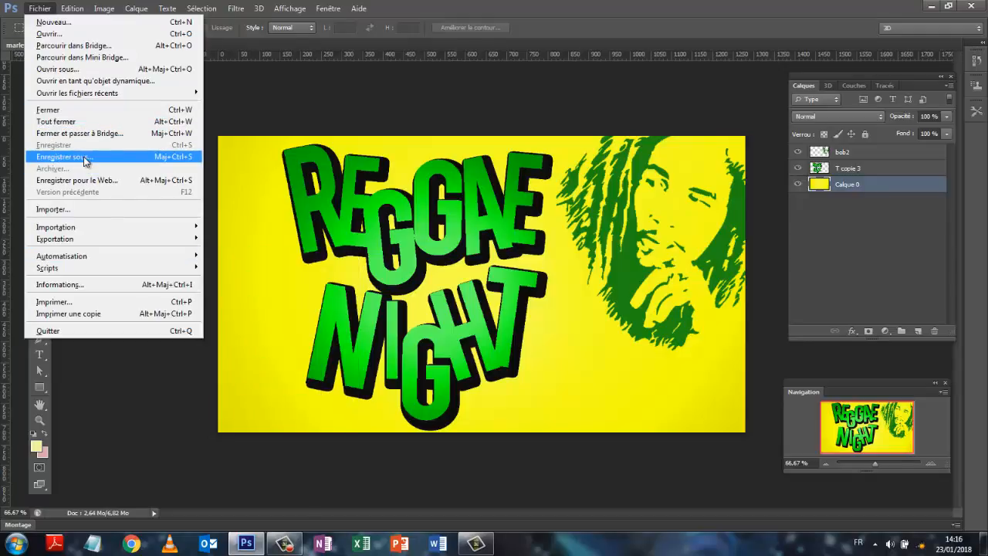
left_click(51, 23)
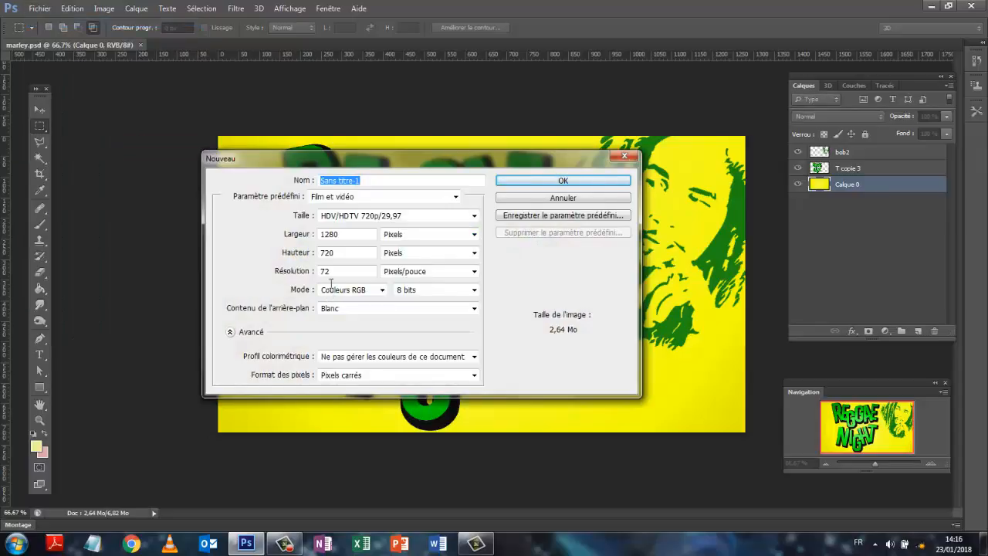
left_click(543, 186)
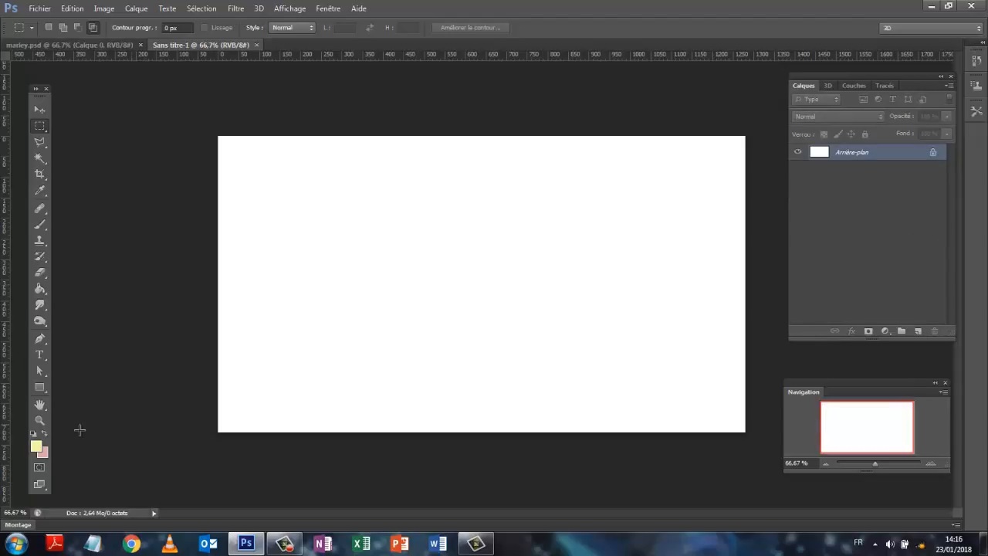
Fill the background layer with dark yellow #c3ca0d as the foreground colour, in Normal mode at 100% opacity
left_click(37, 446)
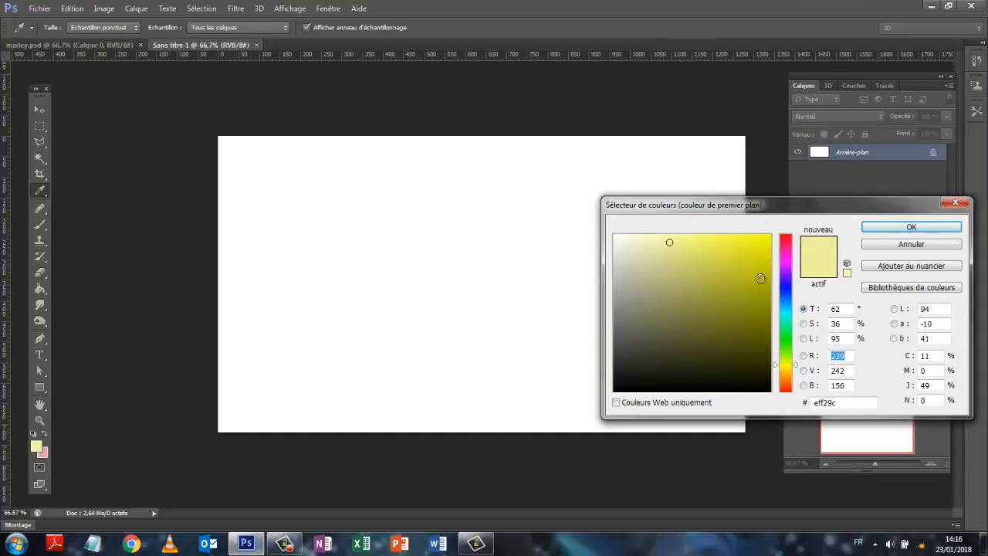
left_click_drag(761, 277, 761, 266)
left_click(884, 225)
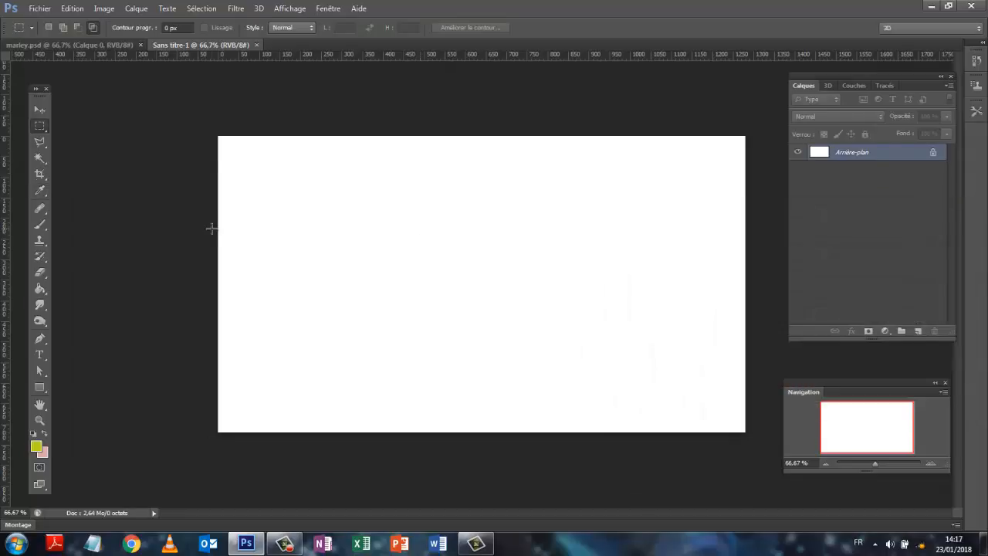
left_click(70, 9)
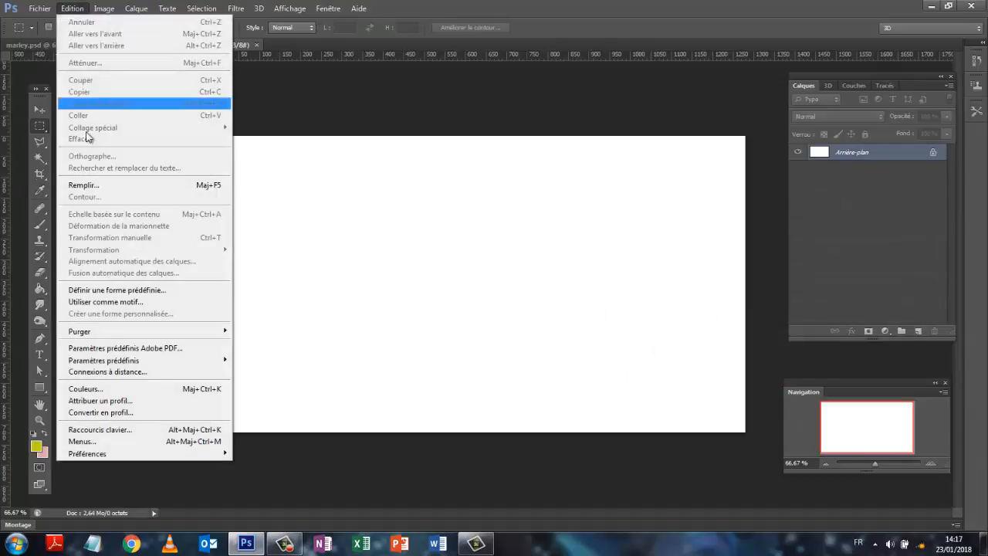
left_click(93, 186)
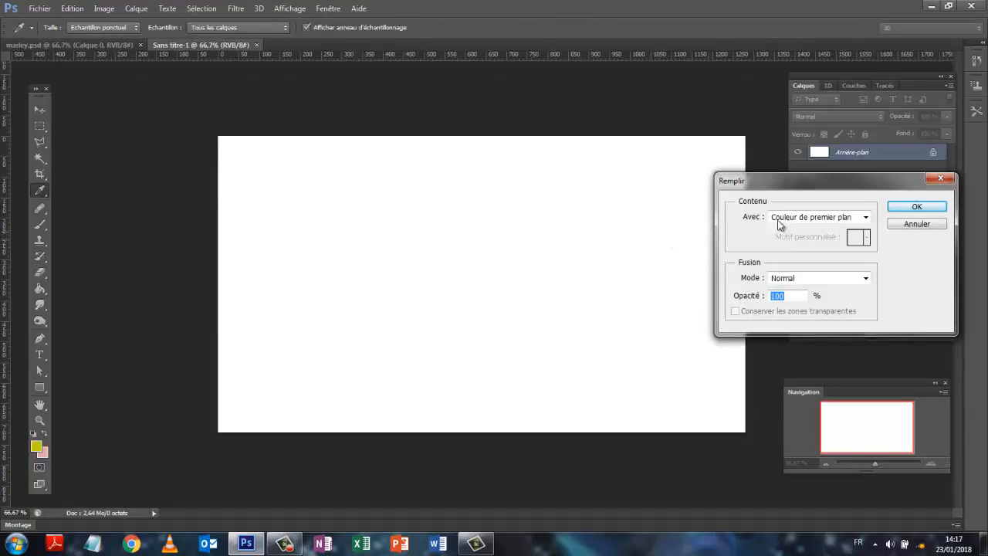
left_click(911, 206)
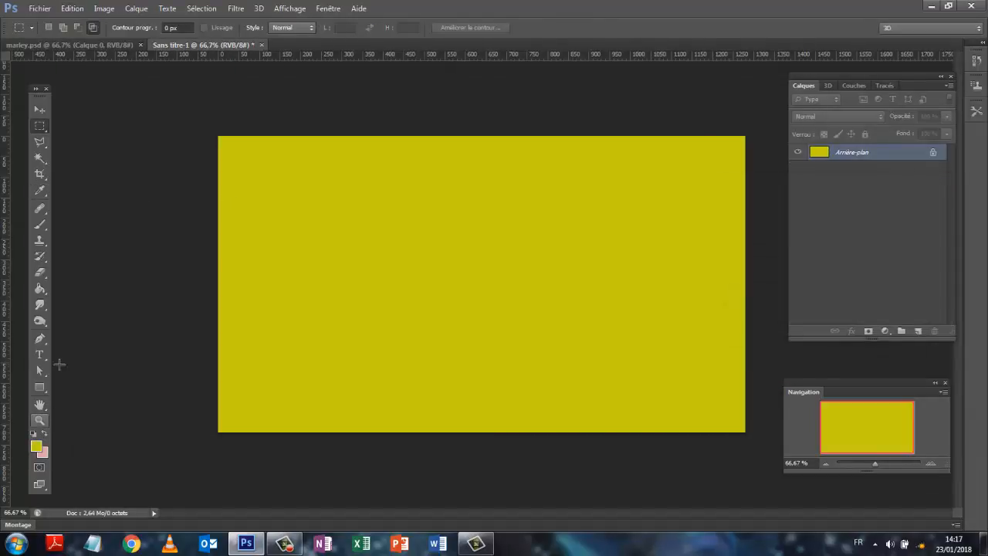
Set the foreground colour to the brighter yellow #f2fa25
left_click(36, 445)
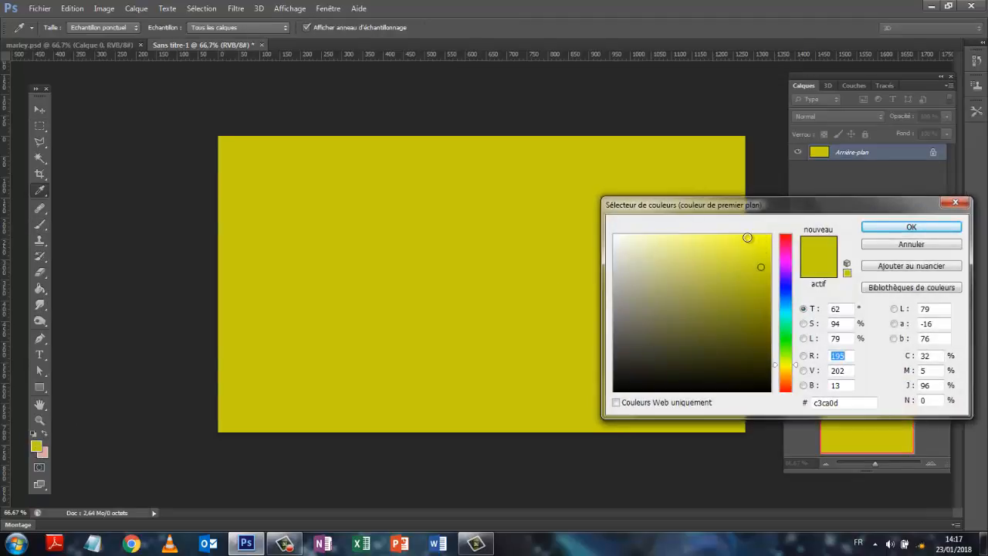
left_click(746, 237)
left_click(891, 229)
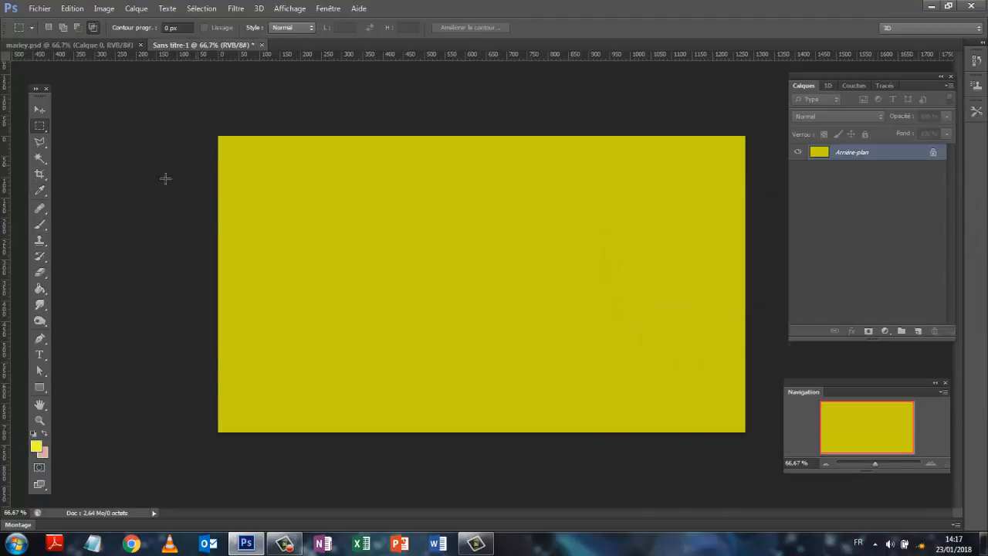
Paint a soft bright yellow glow over the middle of the background with a 1057 px brush at 0% hardness
key("m")
left_click(47, 226)
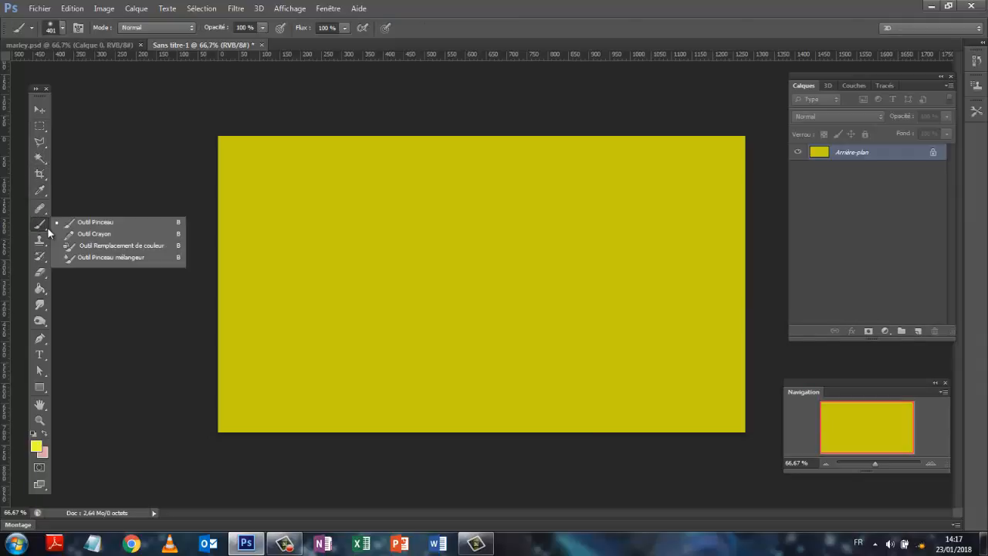
left_click(103, 222)
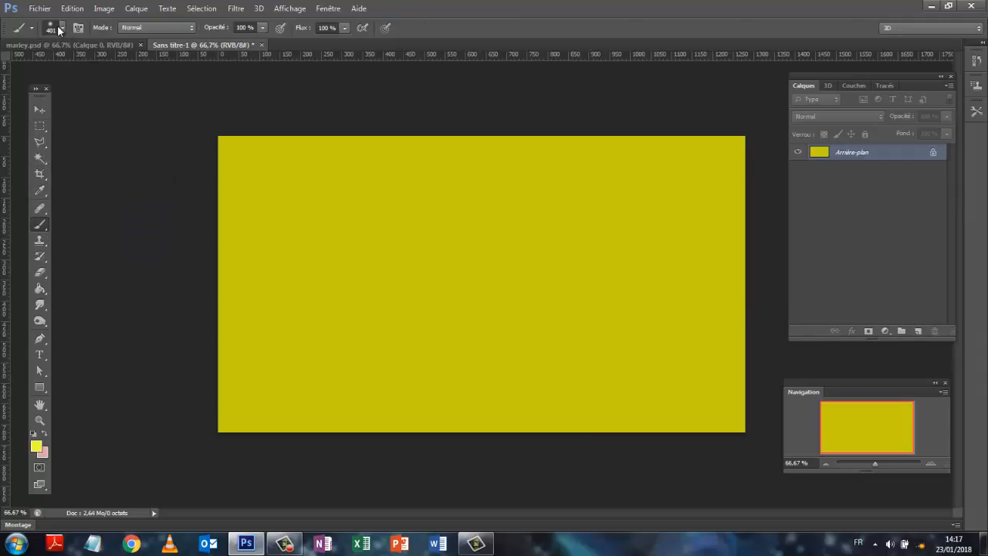
left_click(64, 29)
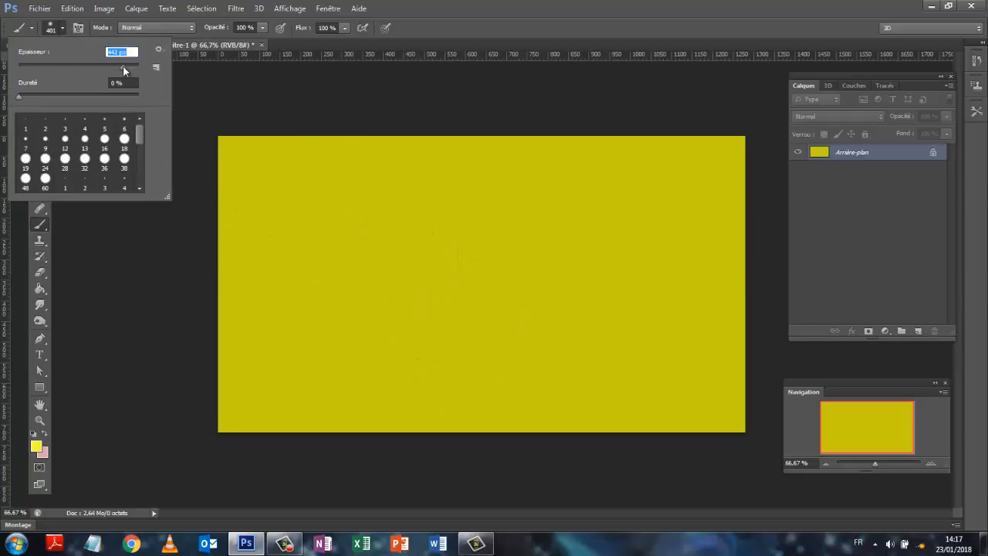
left_click_drag(123, 66, 122, 68)
left_click_drag(125, 65, 117, 70)
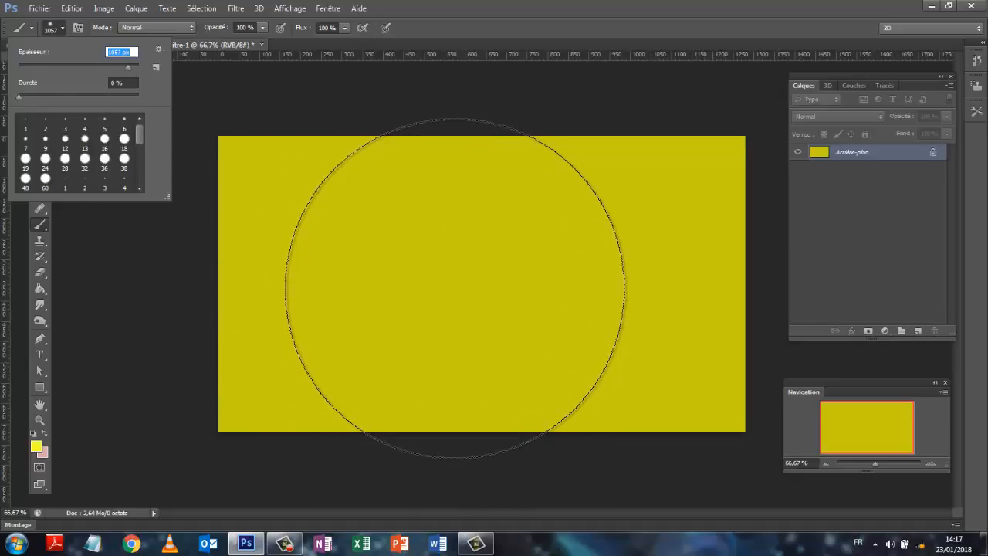
left_click(454, 280)
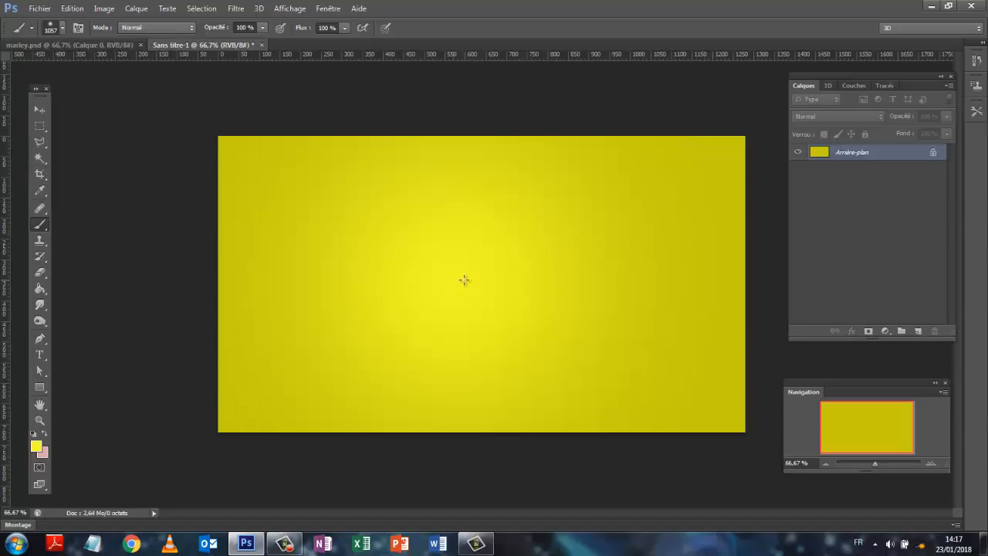
left_click(463, 275)
left_click(472, 278)
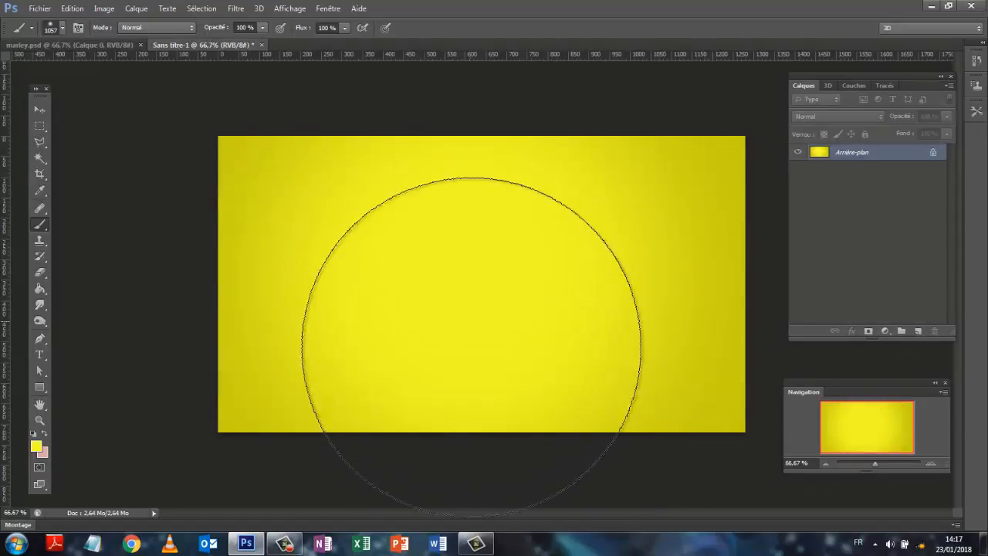
left_click(464, 305)
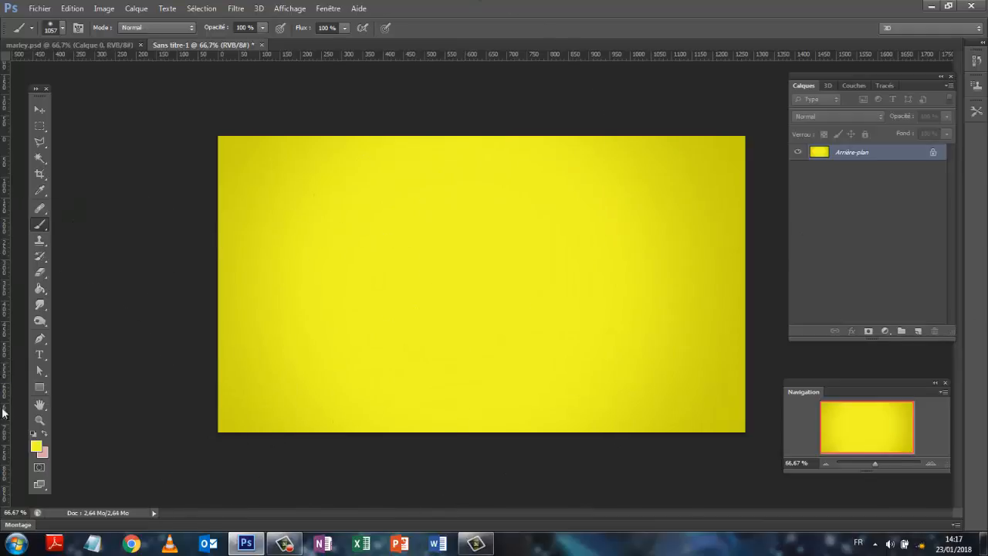
Add a pale yellow #f6fa95 highlight at the centre of the canvas with an 825 px brush at 0% hardness
key("i")
left_click(35, 446)
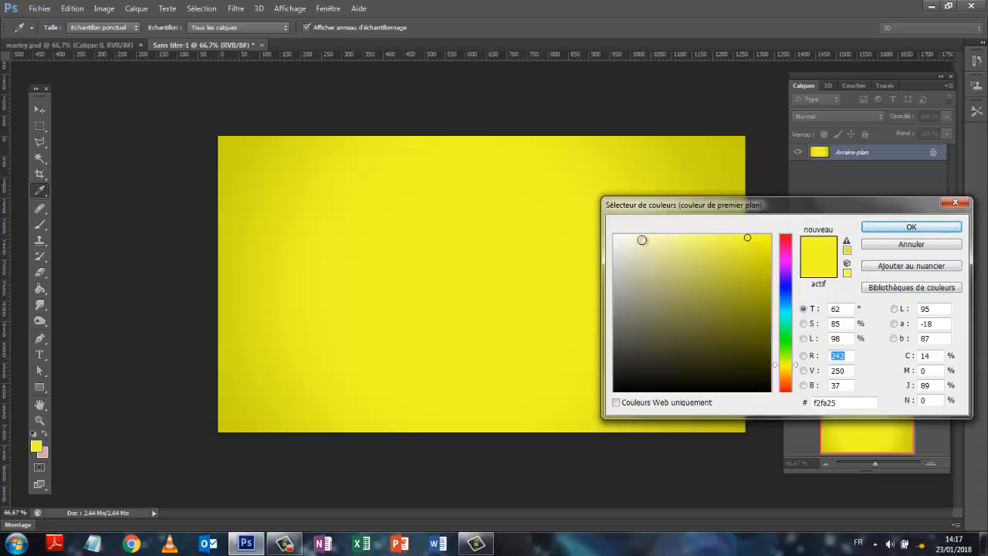
left_click(676, 237)
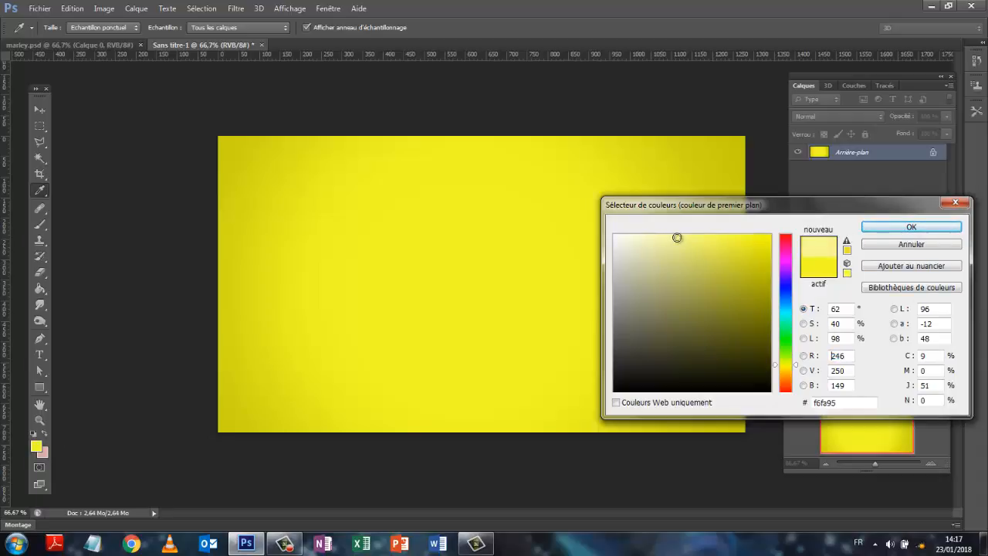
left_click(911, 226)
key("b")
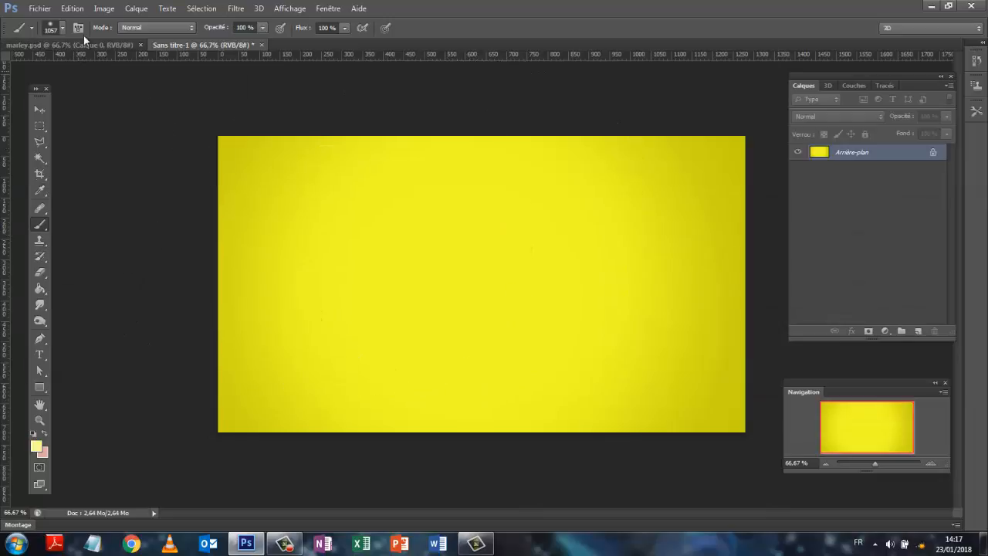
left_click(63, 28)
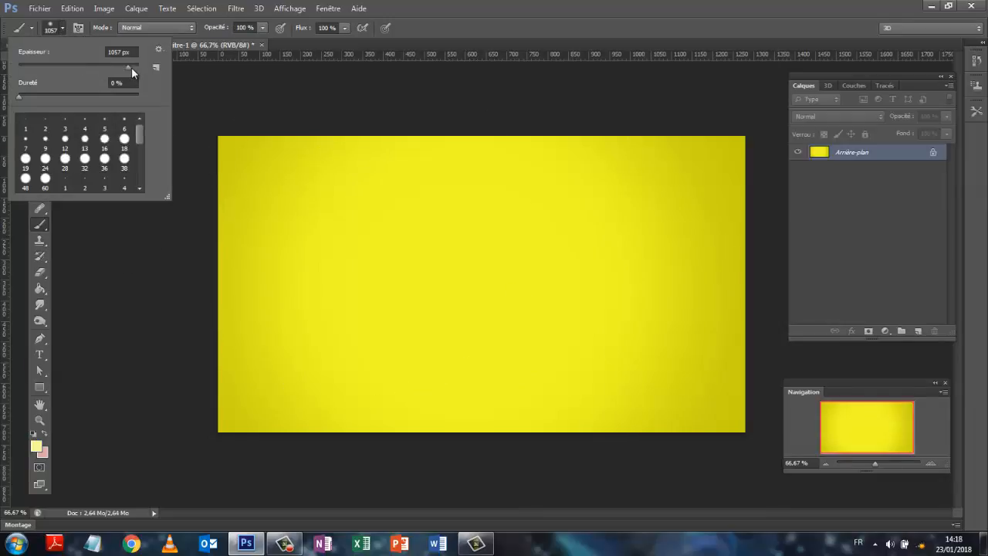
left_click_drag(131, 67, 128, 69)
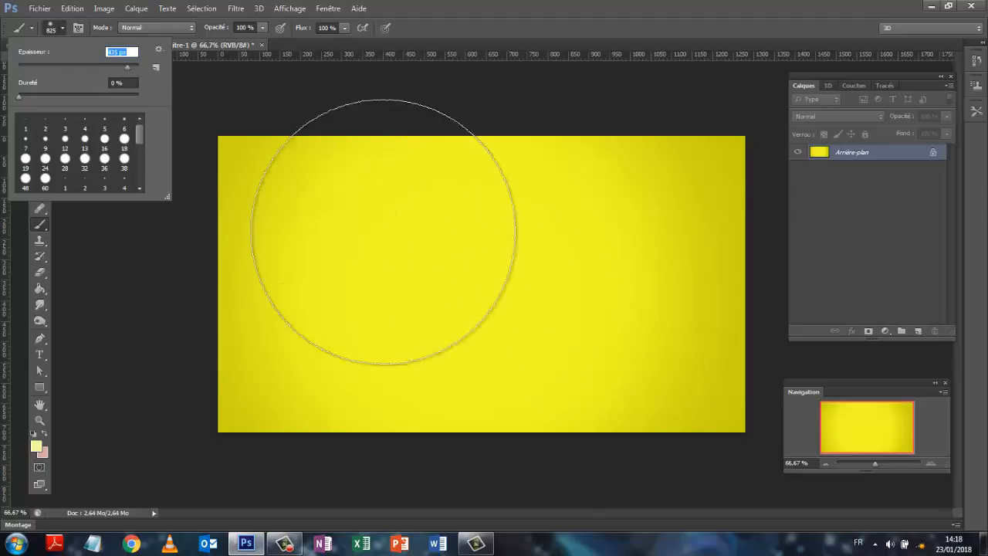
left_click(478, 294)
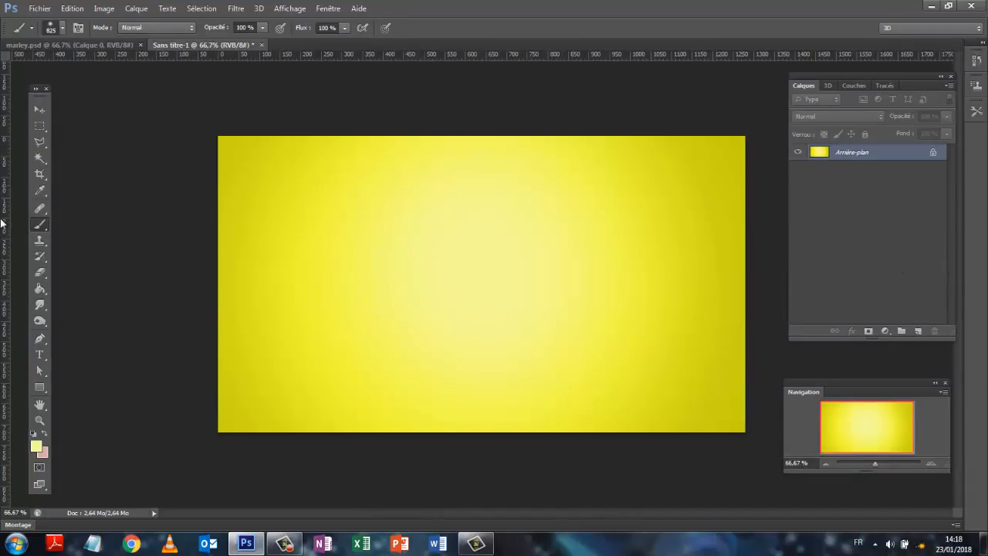
Set up the Type tool, browsing the font list but keeping the Bebas font, and make the text colour black
left_click(45, 354)
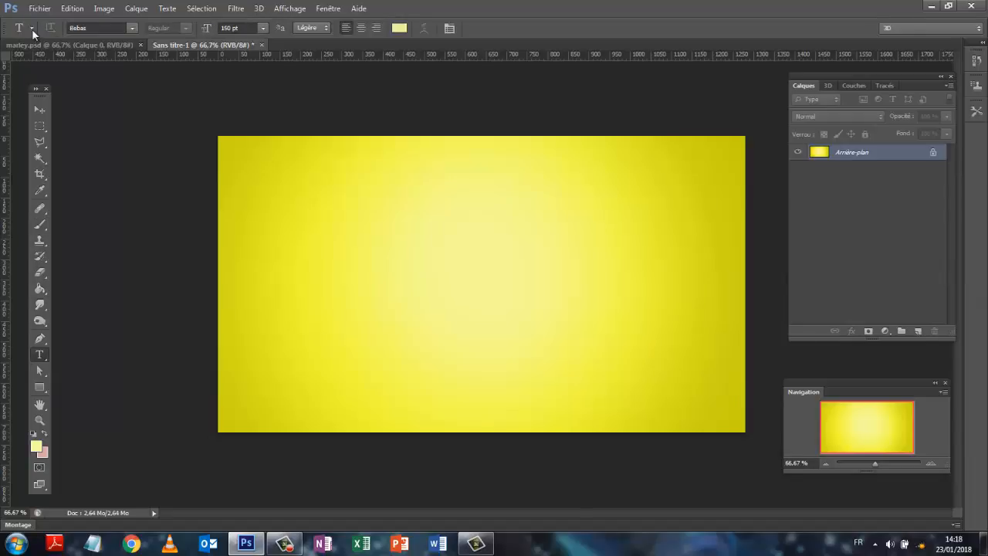
left_click(134, 28)
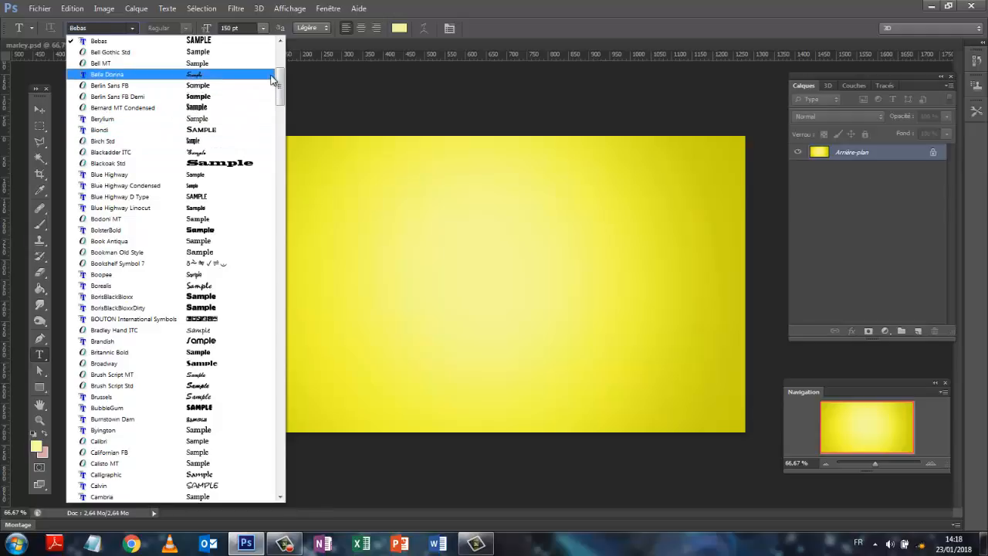
left_click_drag(280, 80, 281, 90)
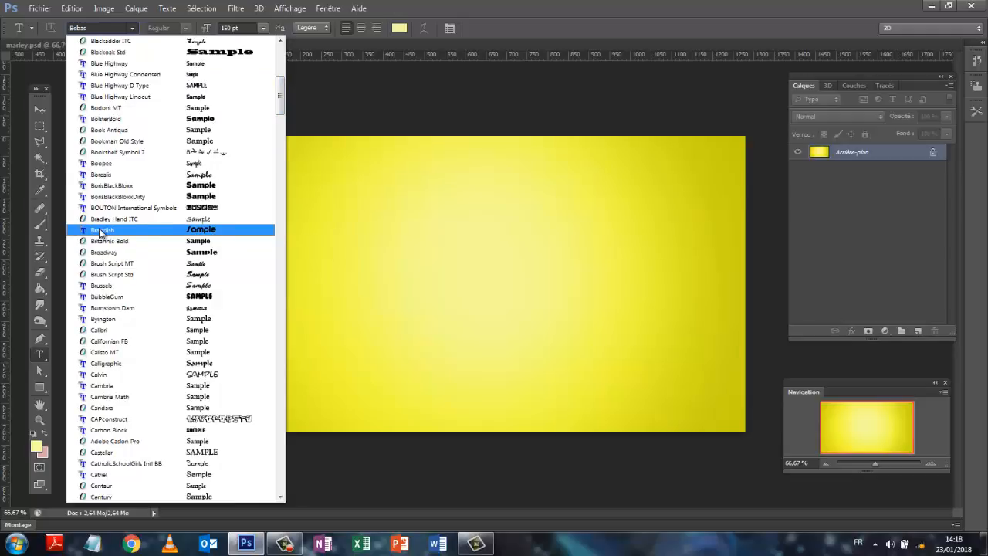
left_click_drag(280, 87, 282, 46)
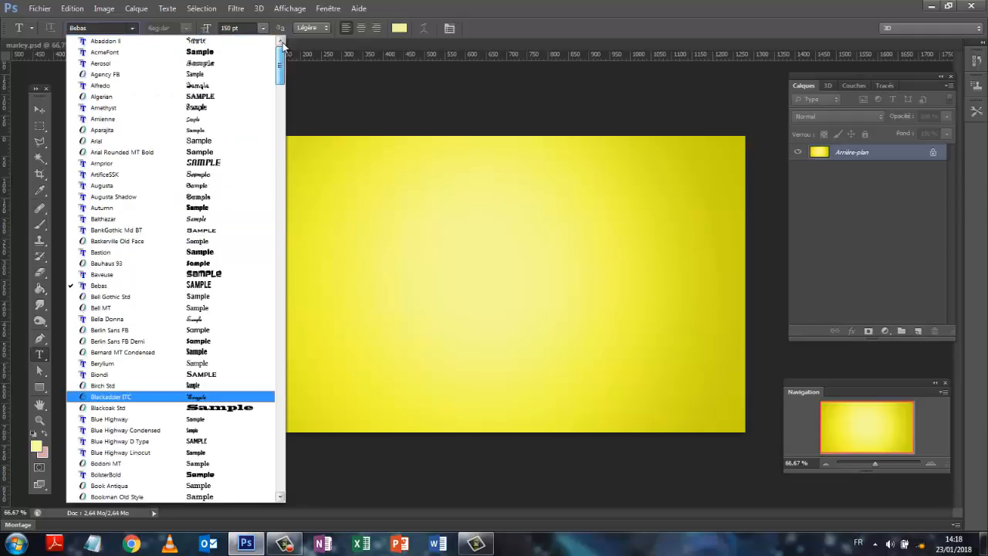
left_click(758, 358)
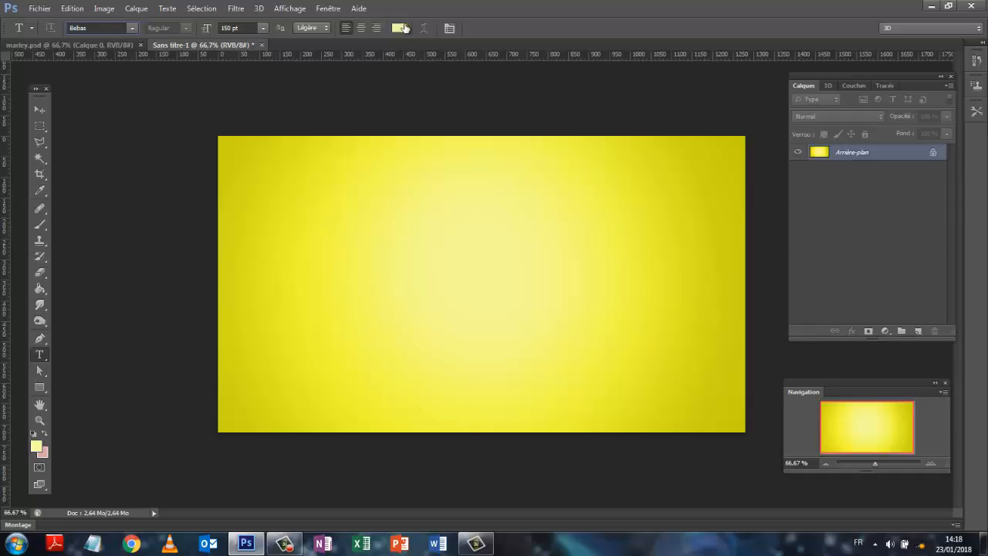
left_click(402, 29)
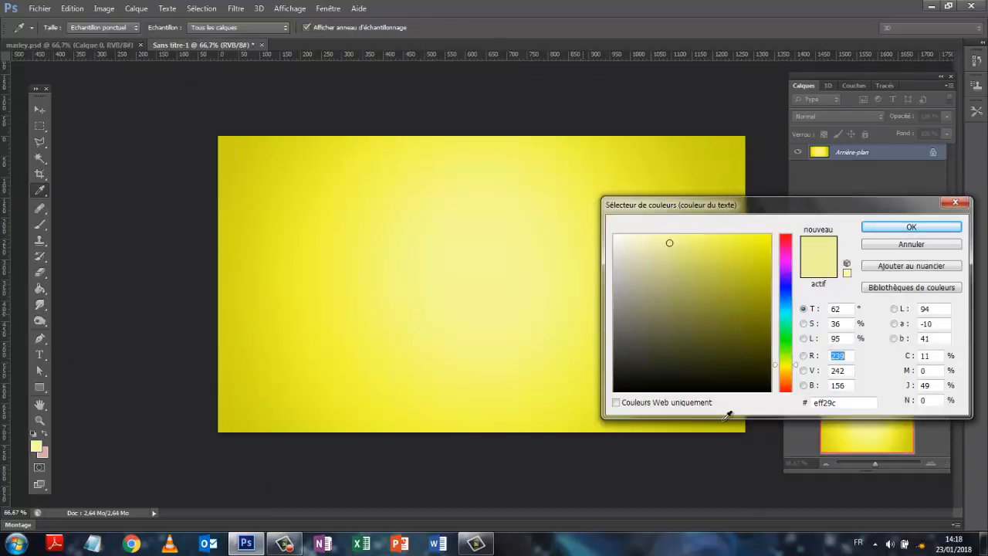
left_click(618, 388)
left_click(900, 228)
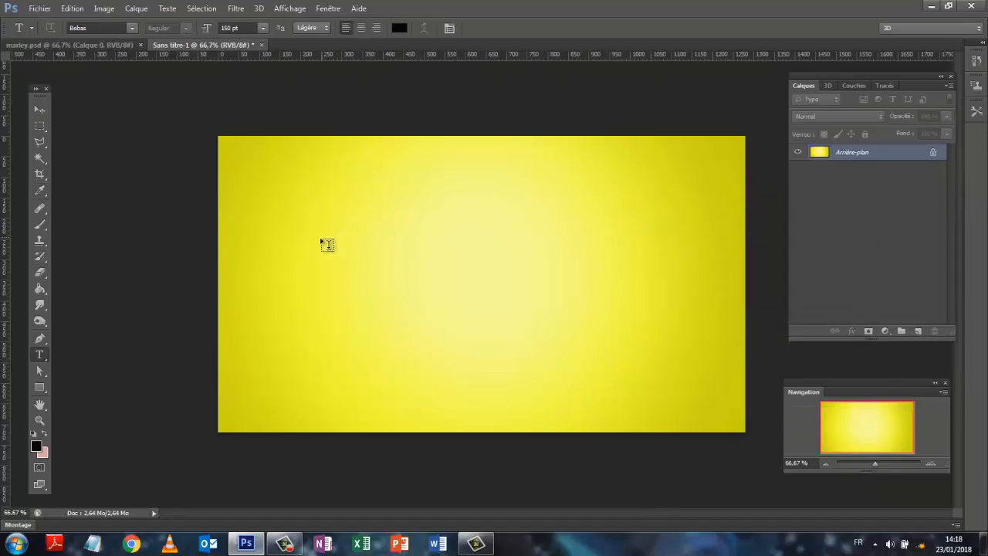
Add a text layer with the letter "R" in the upper-left area of the canvas
left_click(339, 241)
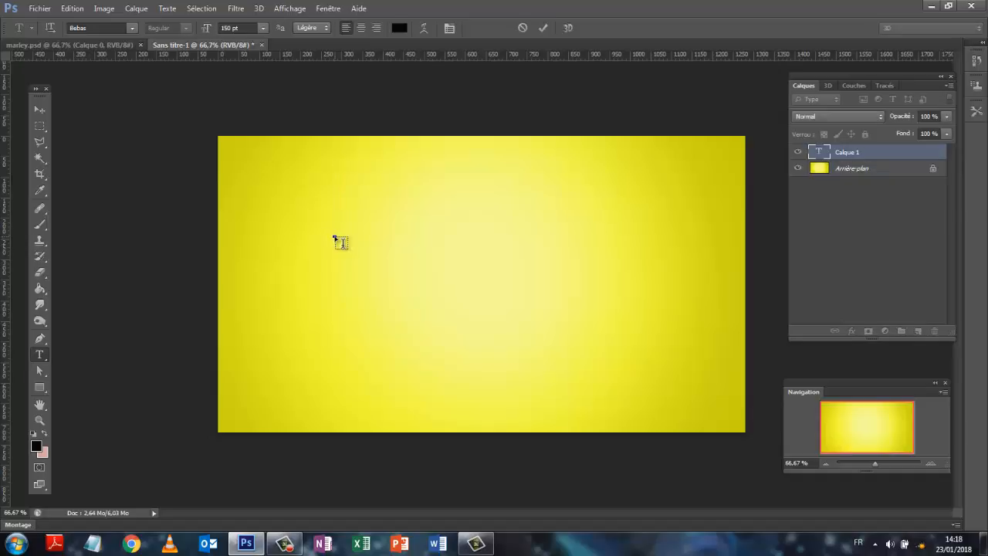
type("R")
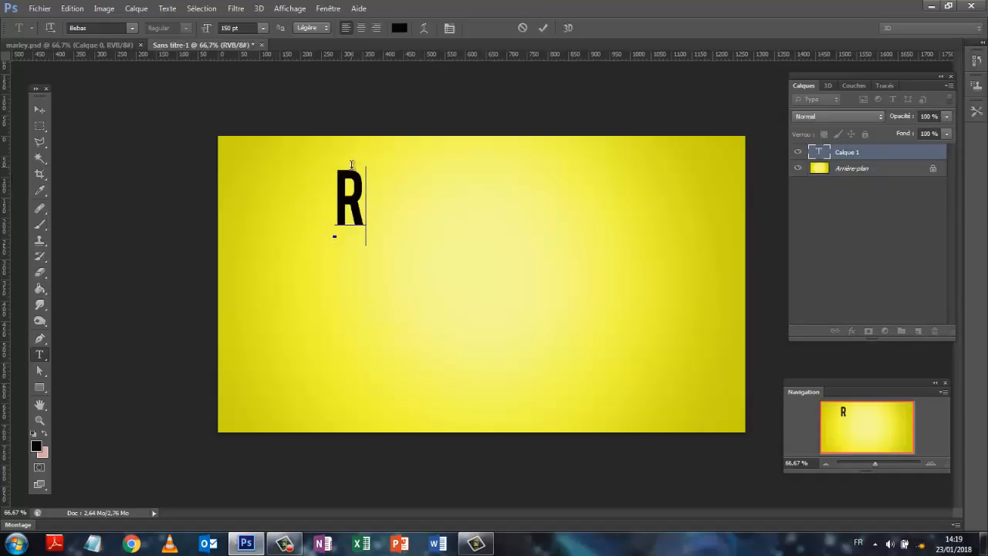
left_click(893, 157)
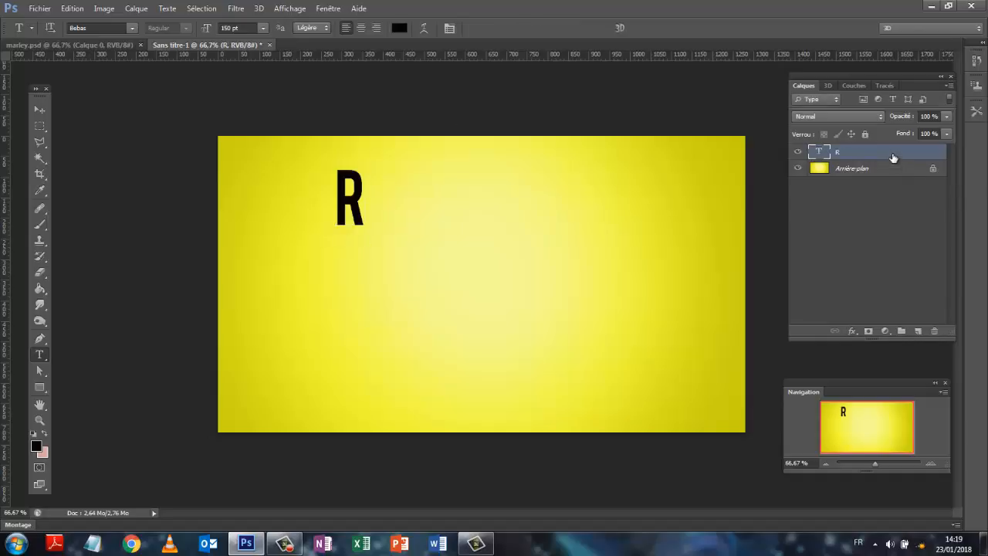
Scale the letter R to about 173% width and 160% height, shift it slightly left and tilt it about 9° counterclockwise
key("ctrl+t")
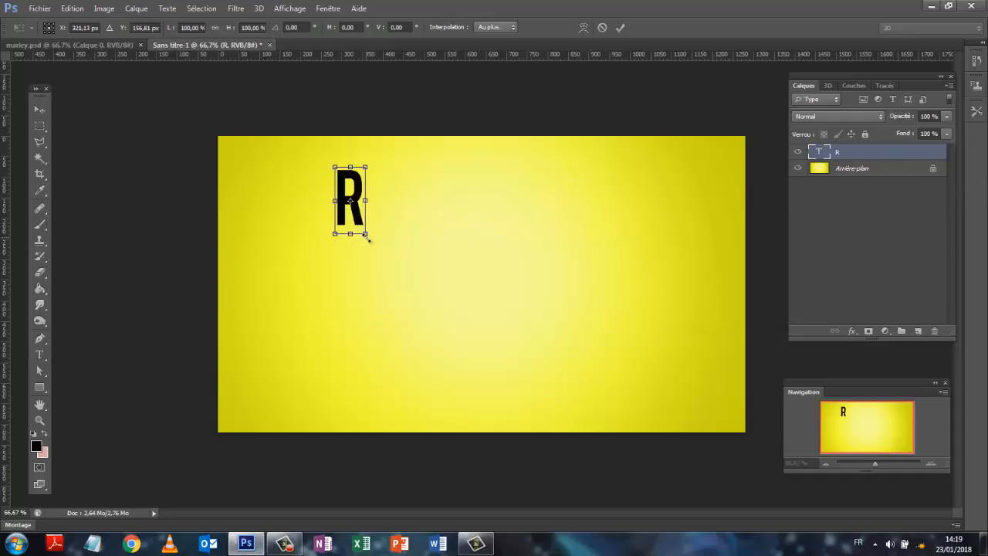
left_click_drag(365, 232, 380, 279)
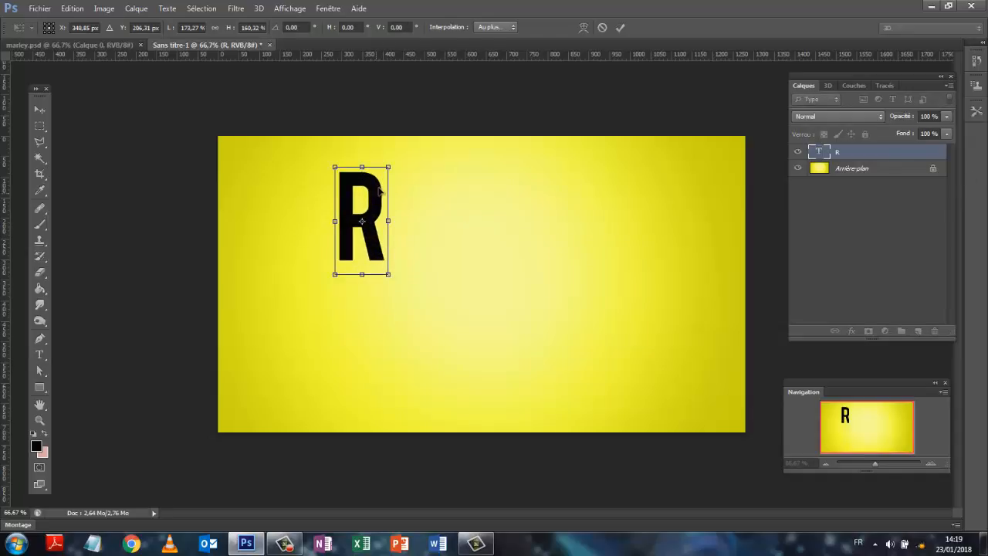
left_click_drag(361, 202, 355, 204)
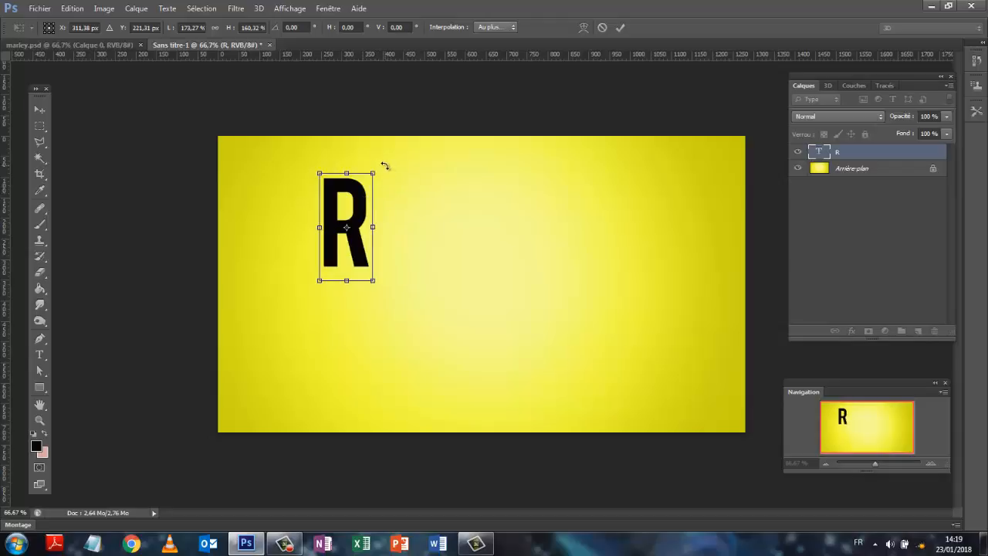
left_click_drag(384, 165, 377, 153)
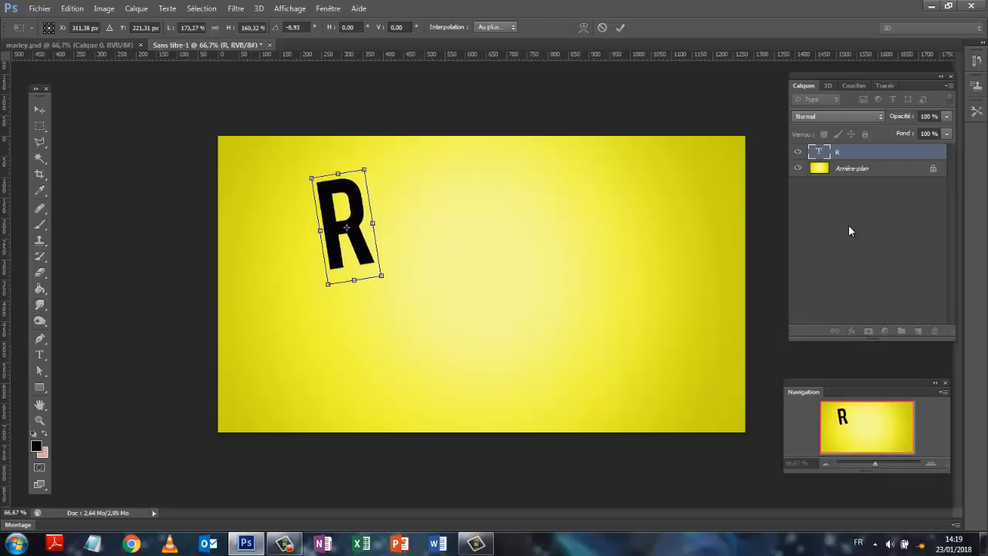
left_click(620, 29)
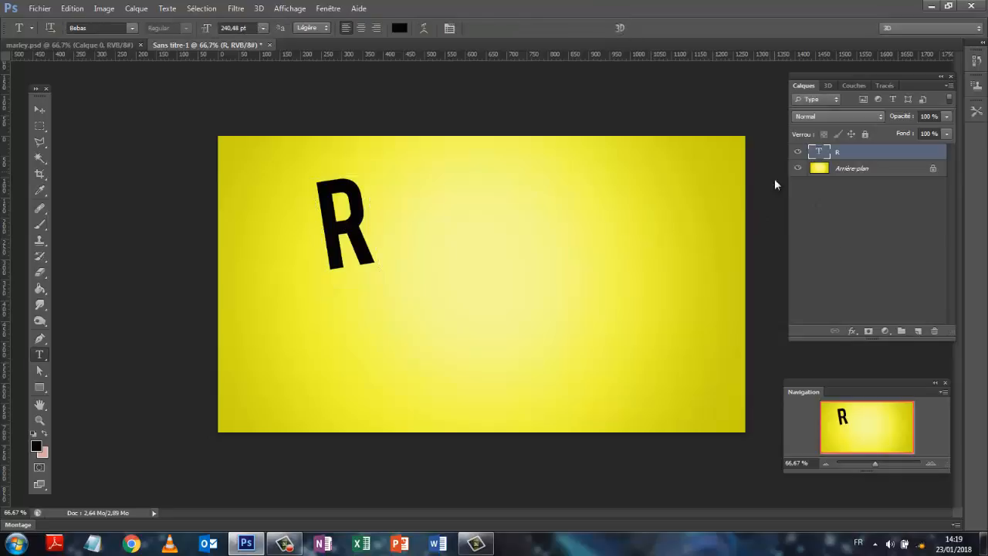
Add a separate text layer with the letter "E" to the right of the R
left_click(834, 231)
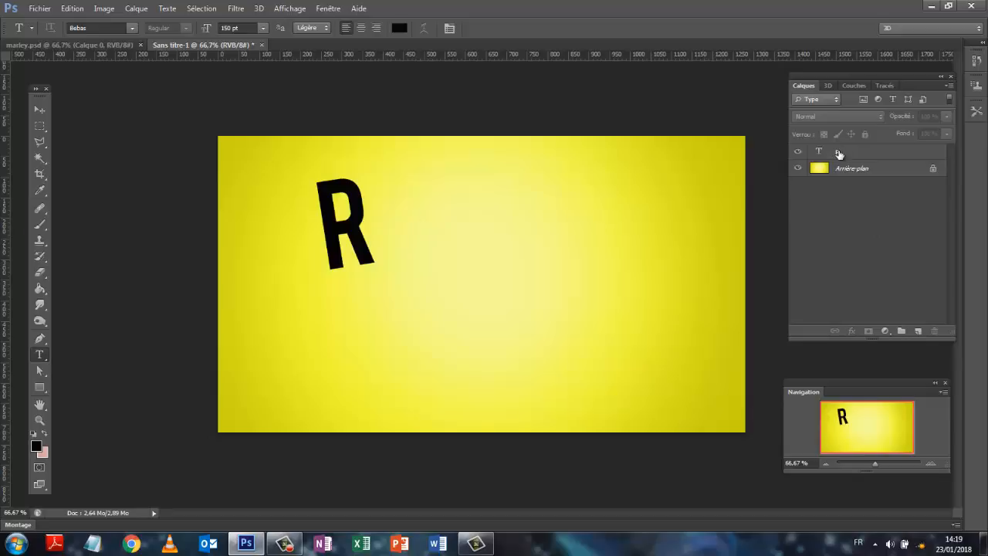
left_click(392, 223)
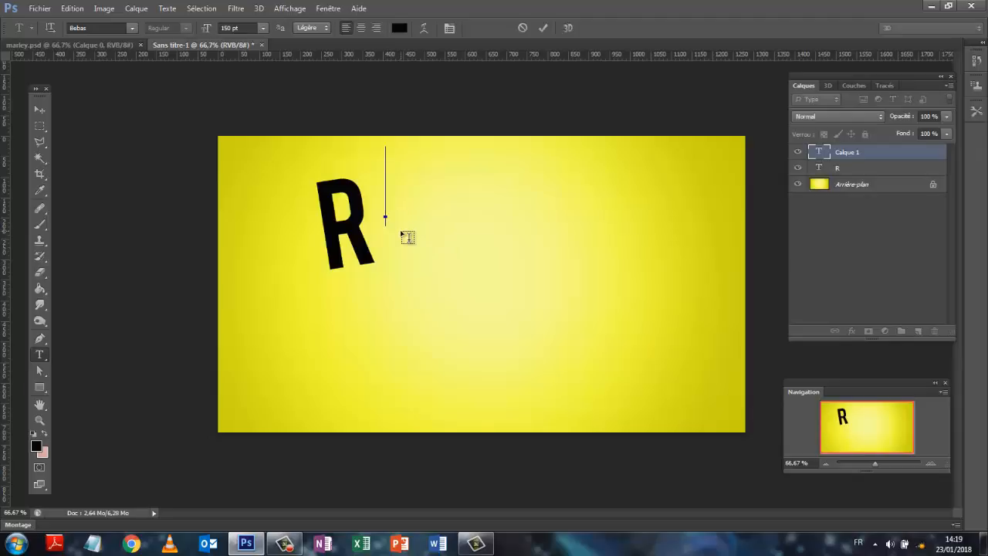
type("E")
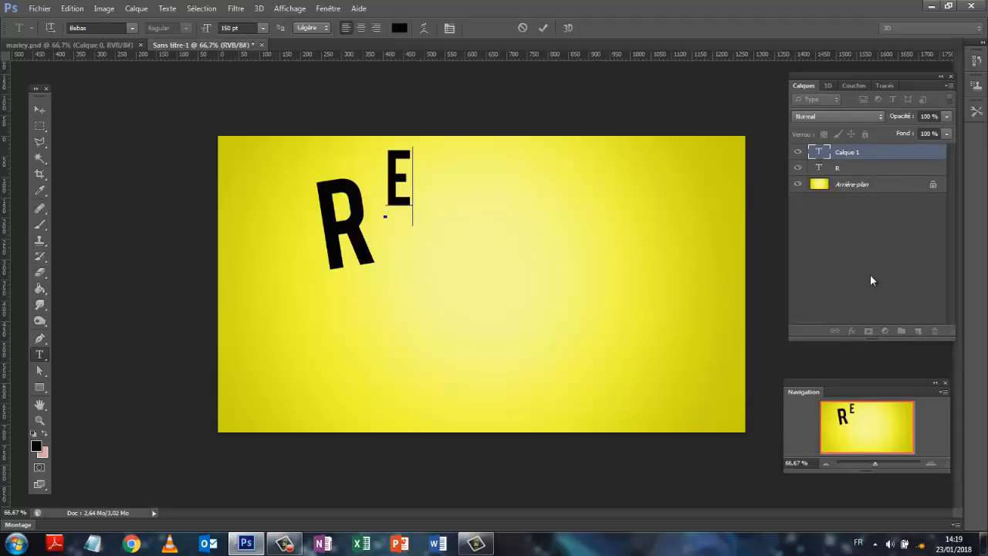
key("ctrl+t")
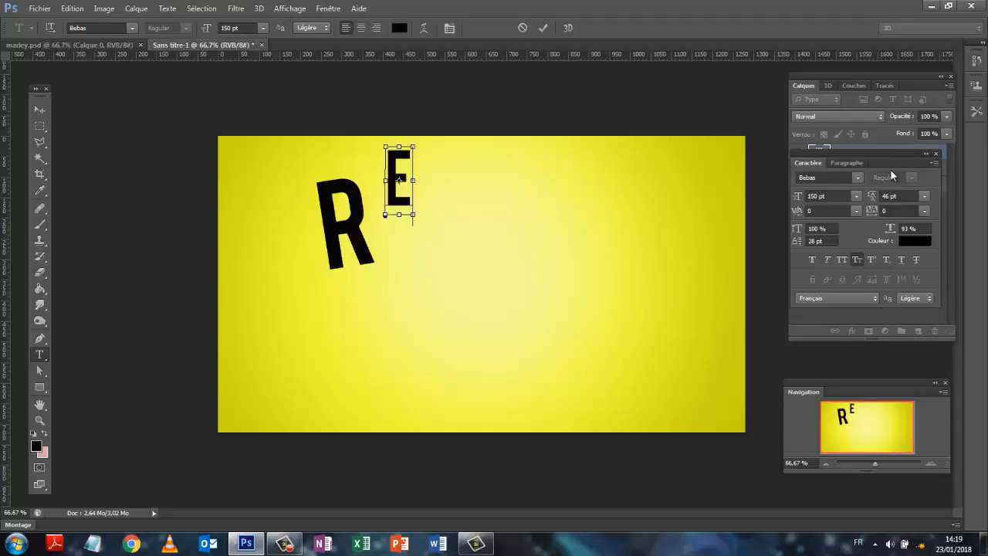
left_click(936, 153)
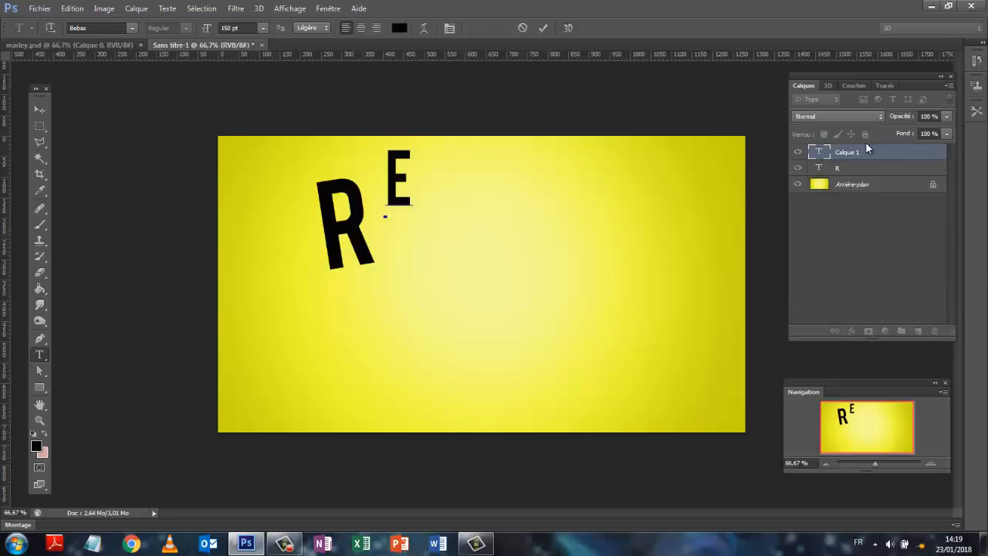
left_click(871, 154)
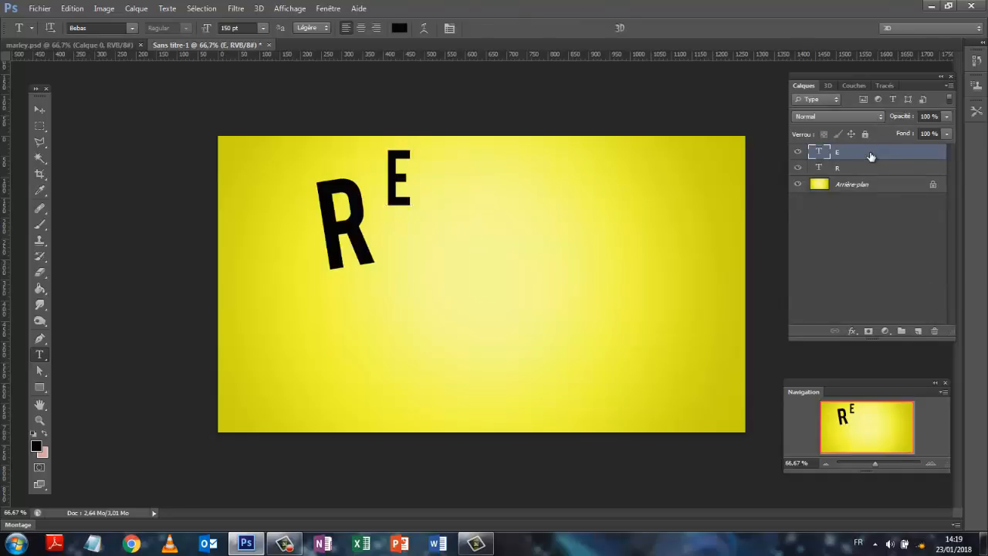
Transform the E to about 191% width and 157% height, tilted about 9° clockwise and placed so it overlaps the R's leg
key("ctrl+t")
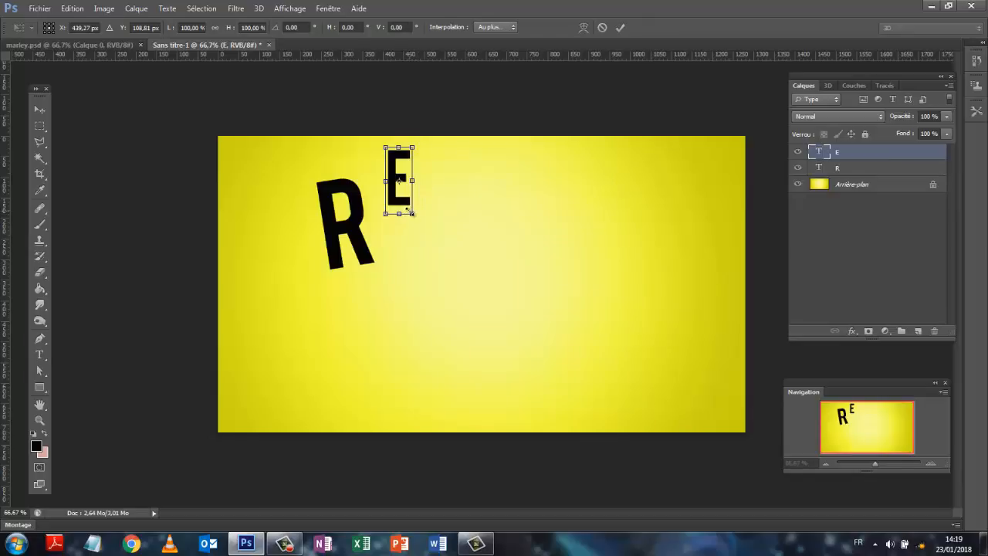
left_click_drag(410, 211, 412, 259)
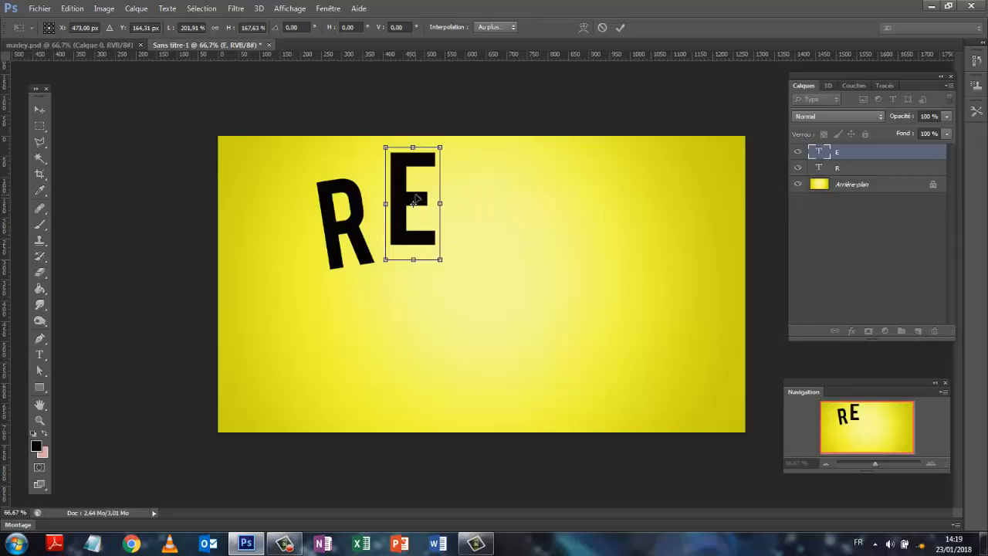
left_click_drag(426, 162, 432, 194)
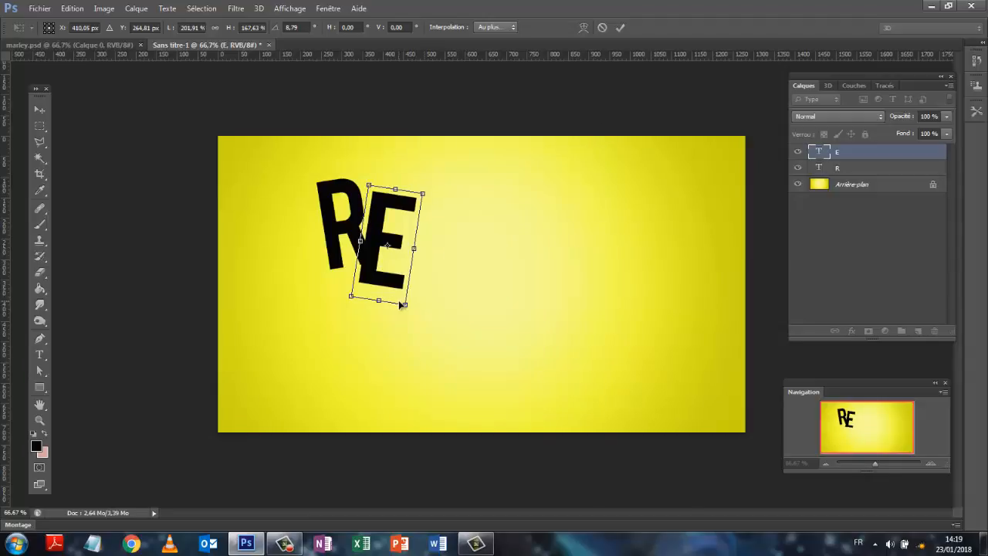
mouse_move(403, 299)
left_mouse_down()
mouse_move(399, 286)
mouse_move(403, 296)
left_mouse_up()
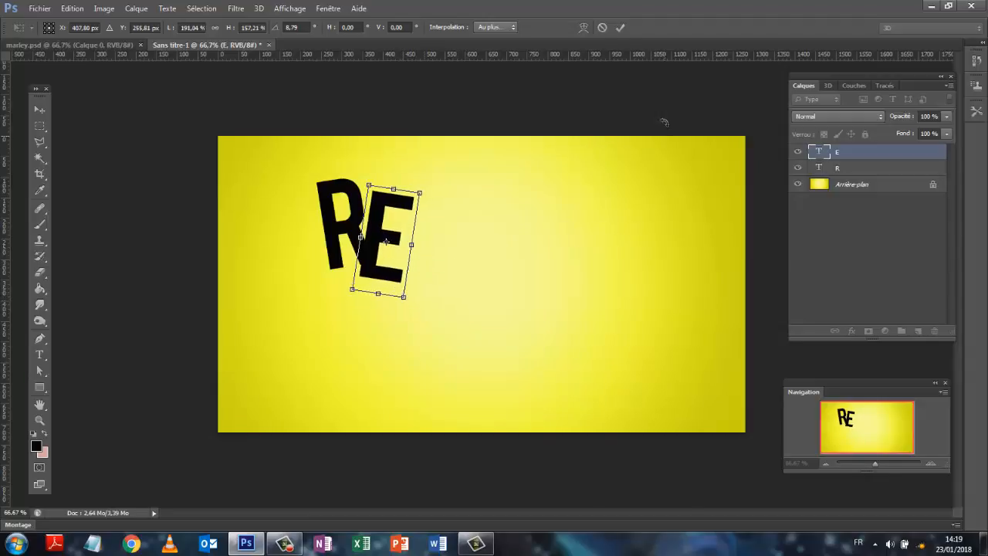
left_click(619, 27)
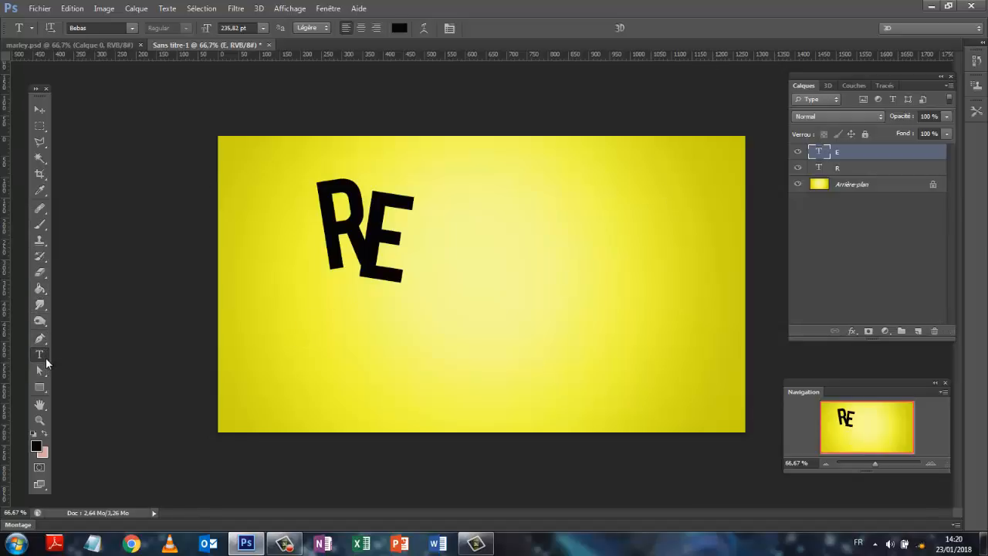
Add a separate text layer with the letter "G" to the right of the E
left_click(877, 220)
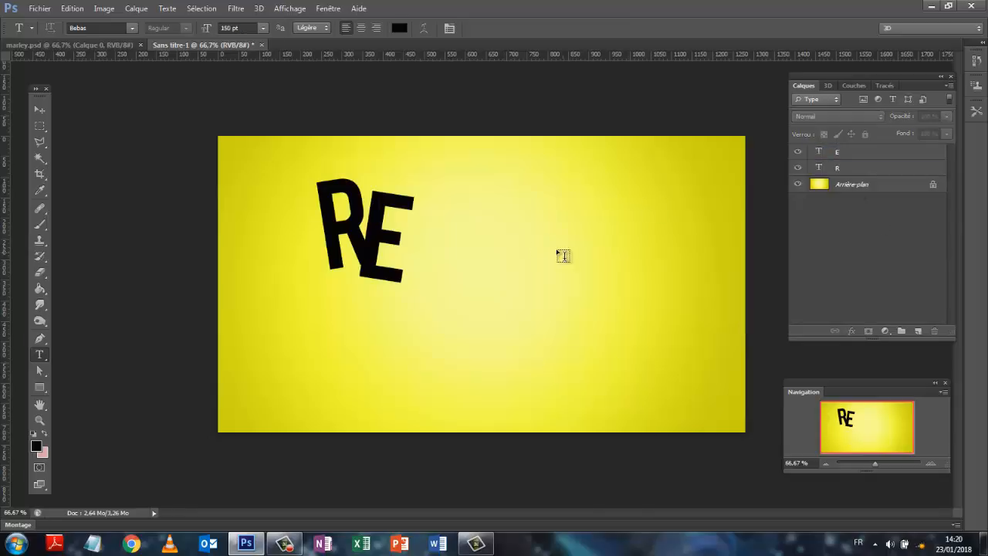
left_click(429, 255)
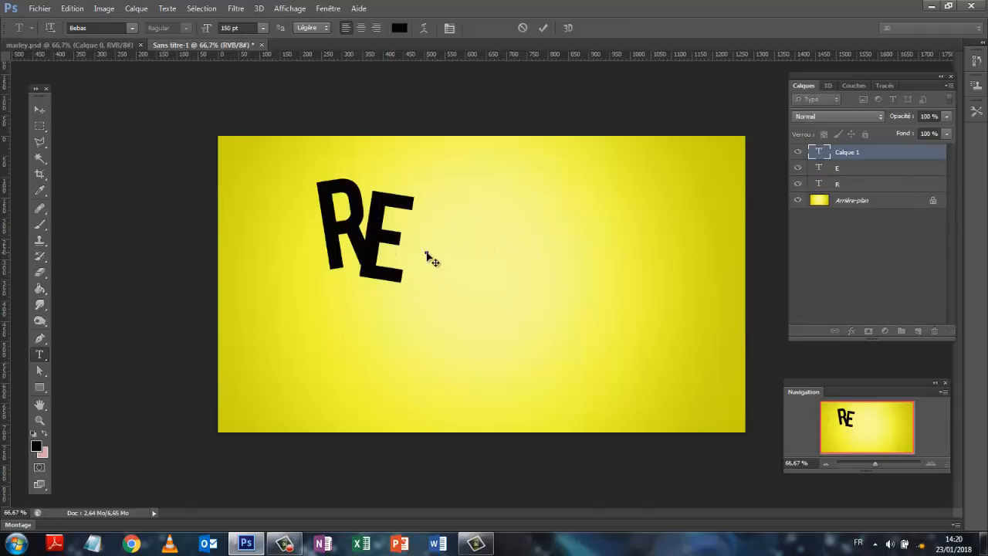
type("G")
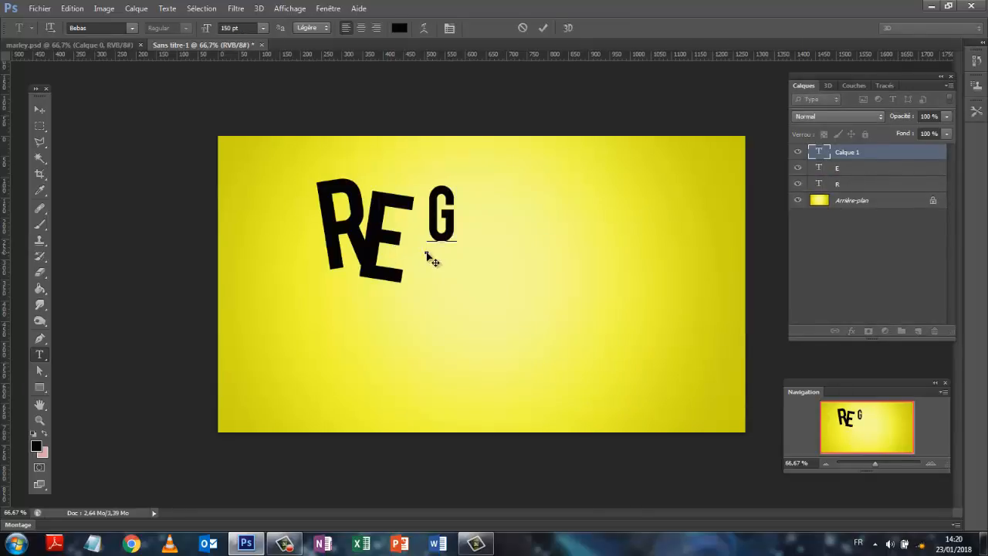
left_click(875, 263)
left_click(865, 155)
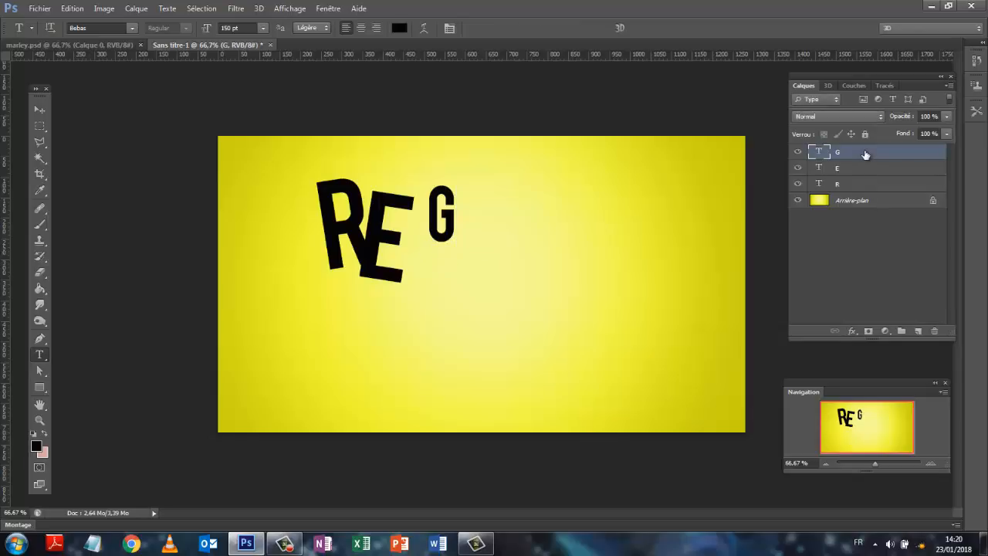
Scale the G to about 175% width and 178% height, tilt it about 3° counterclockwise and move it against the E
key("ctrl+t")
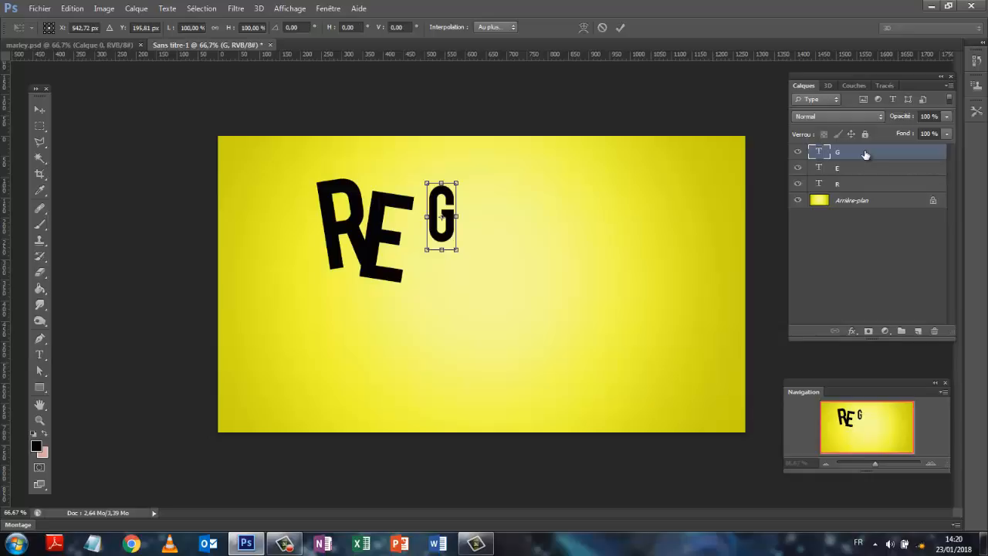
left_click(73, 8)
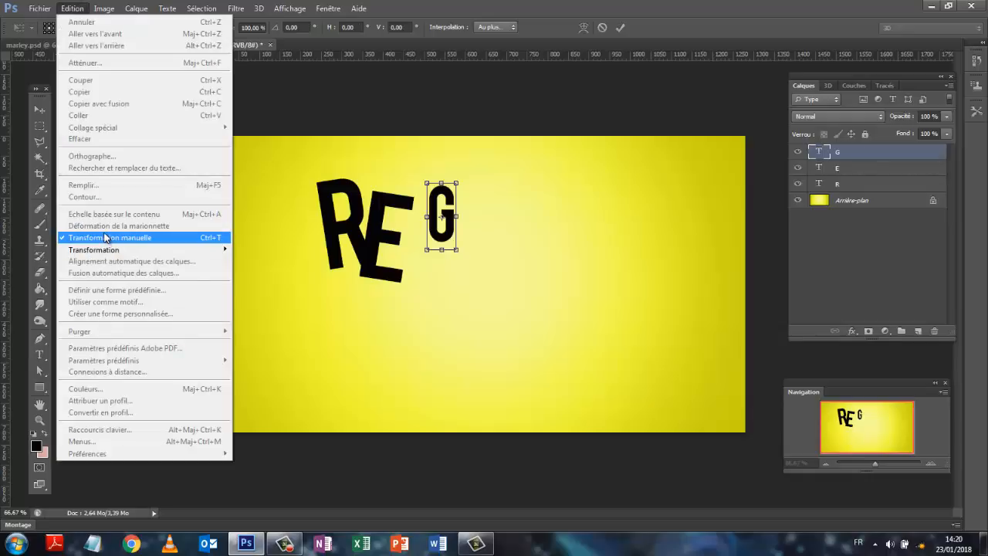
left_click(919, 288)
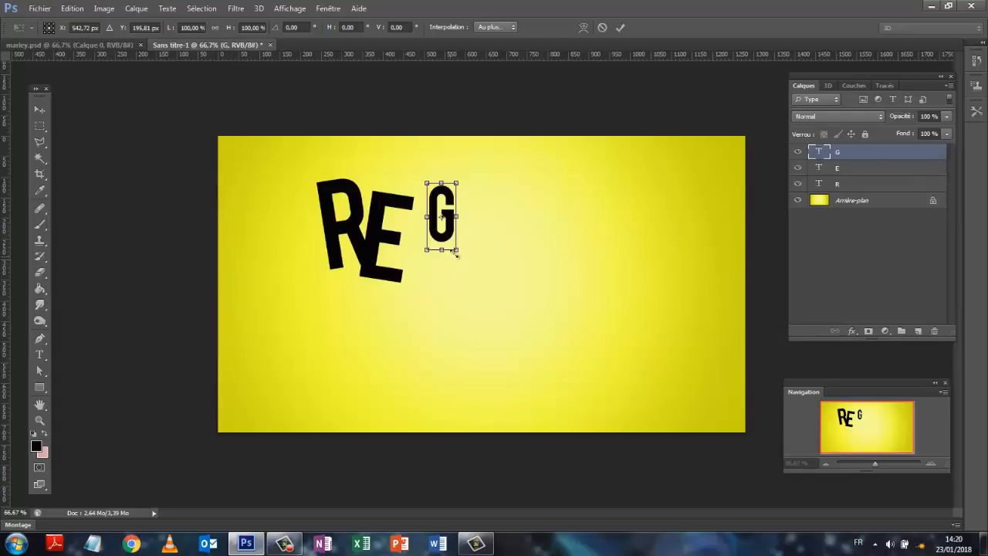
left_click_drag(455, 248, 478, 303)
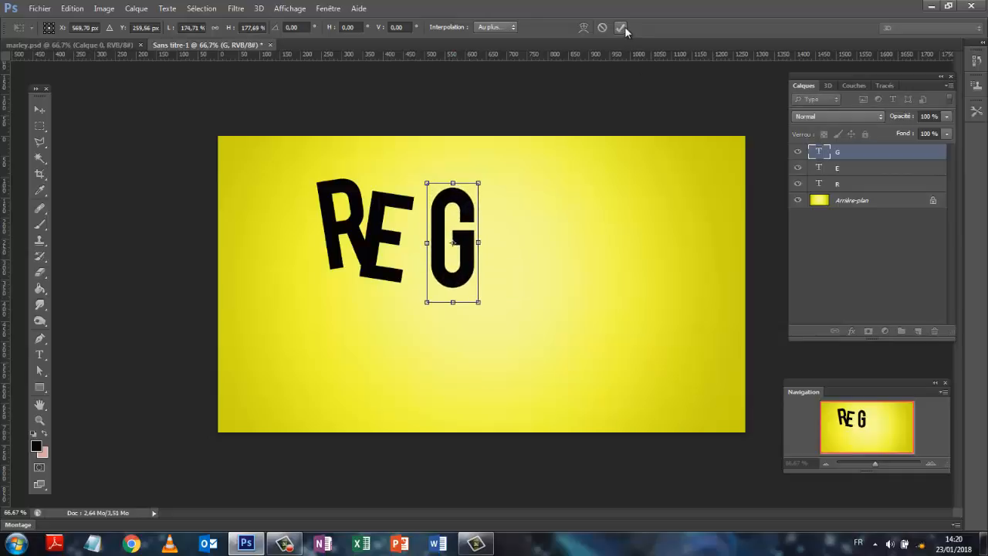
mouse_move(483, 182)
left_mouse_down()
mouse_move(479, 166)
mouse_move(494, 183)
mouse_move(429, 151)
mouse_move(499, 193)
left_mouse_up()
left_click(619, 27)
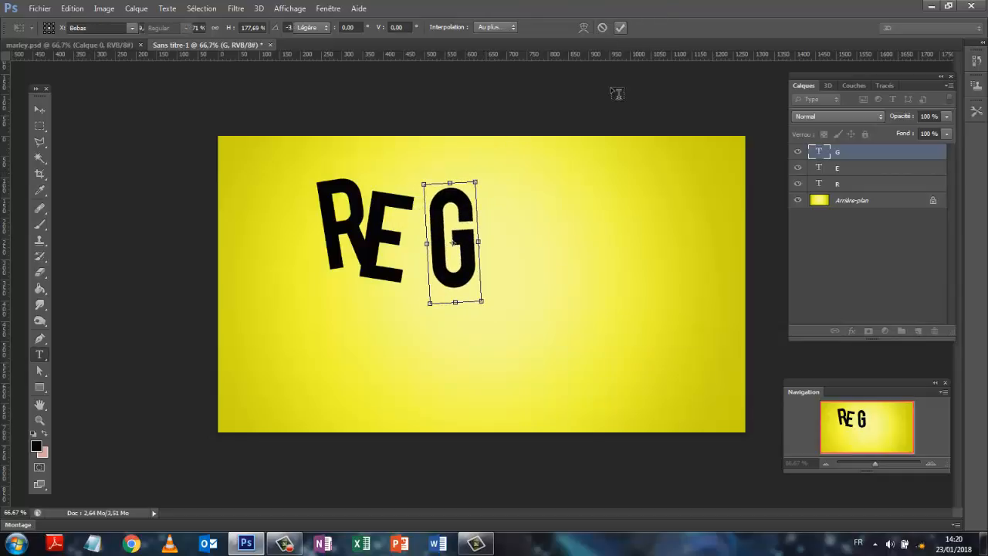
left_click(40, 109)
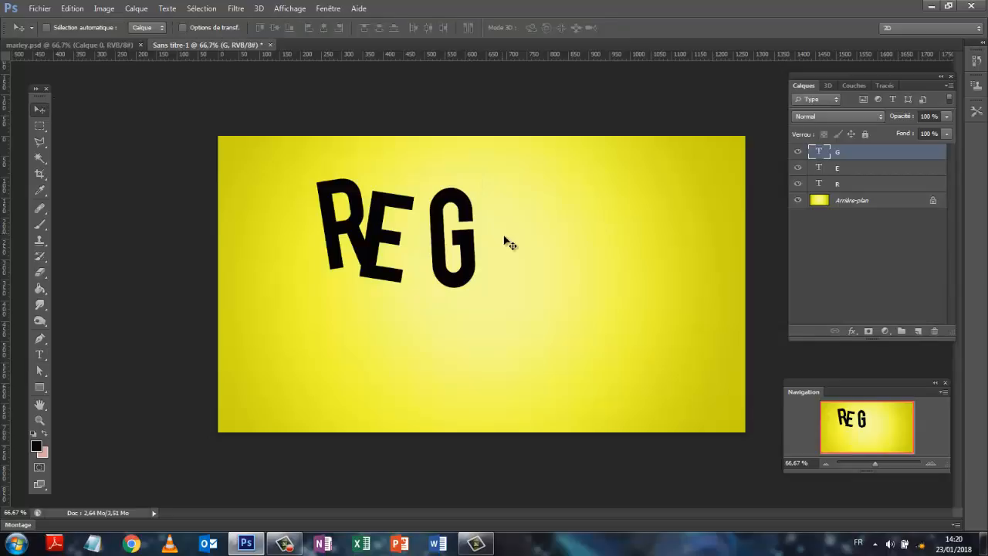
left_click_drag(471, 209, 436, 226)
Duplicate the G layer and fit the copy against the first G's right side, scaled to about 115% by 108% and tilted about 21.5° clockwise
left_click_drag(871, 155, 917, 330)
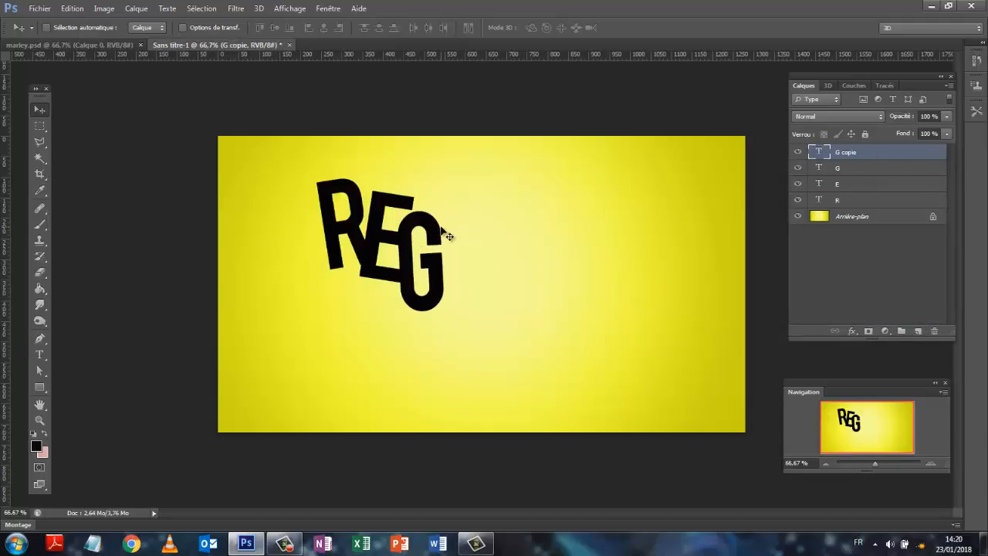
left_click_drag(443, 196, 491, 174)
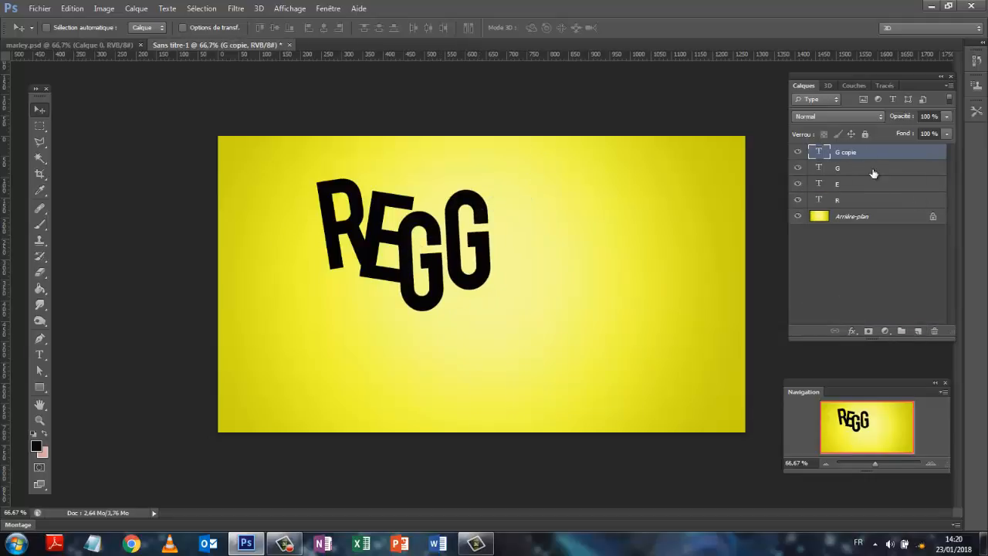
key("ctrl+t")
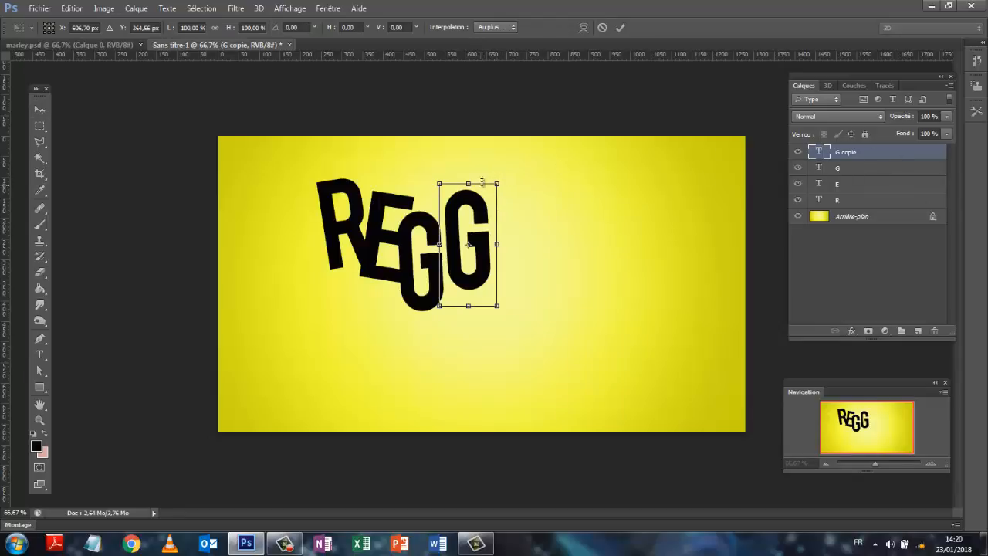
left_click_drag(502, 182, 536, 188)
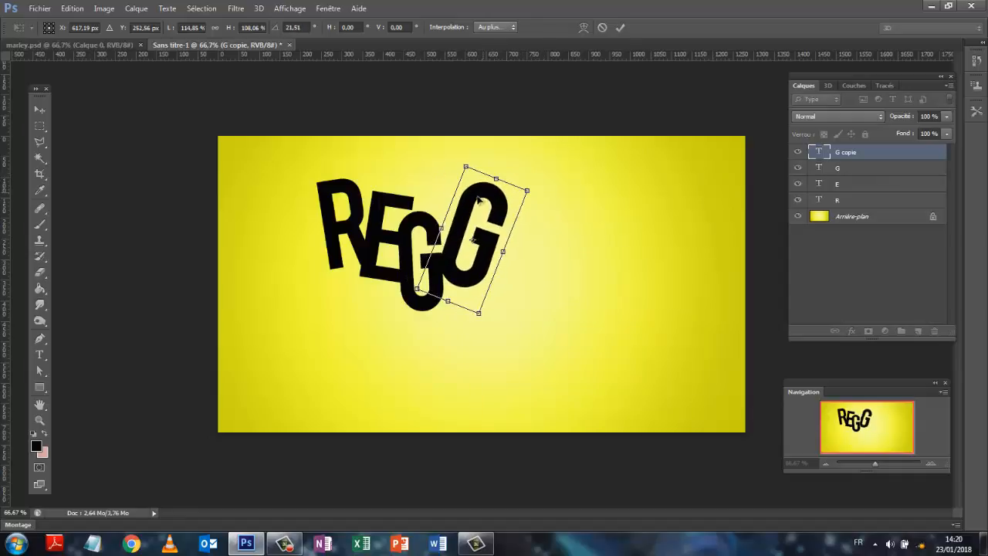
left_click_drag(478, 199, 473, 218)
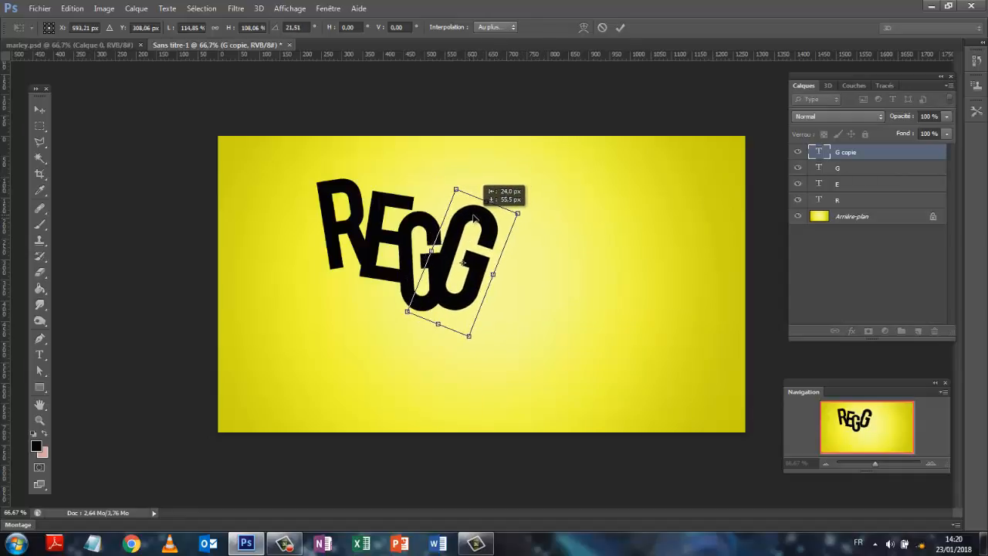
left_click(621, 28)
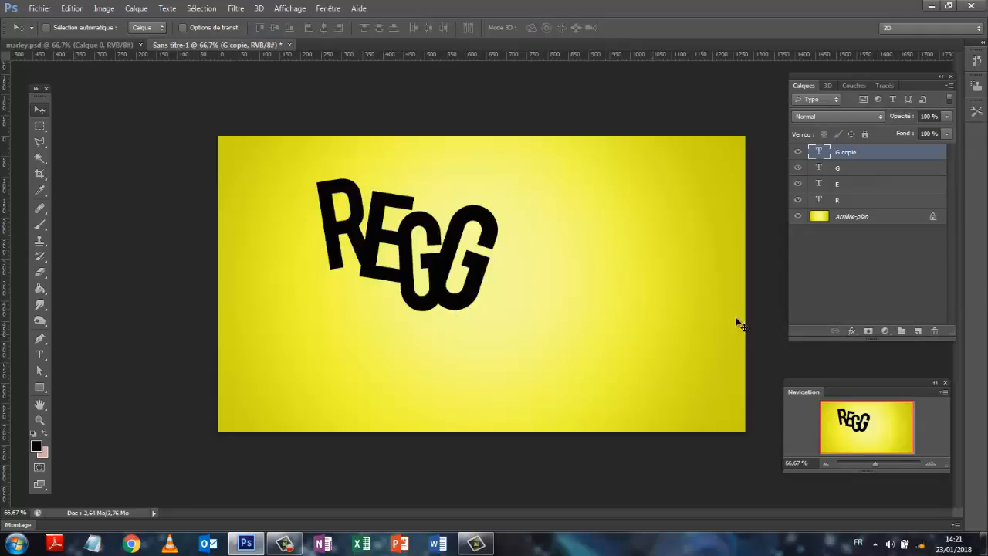
Add a separate text layer with the letter "A" to the right of the second G
left_click(846, 284)
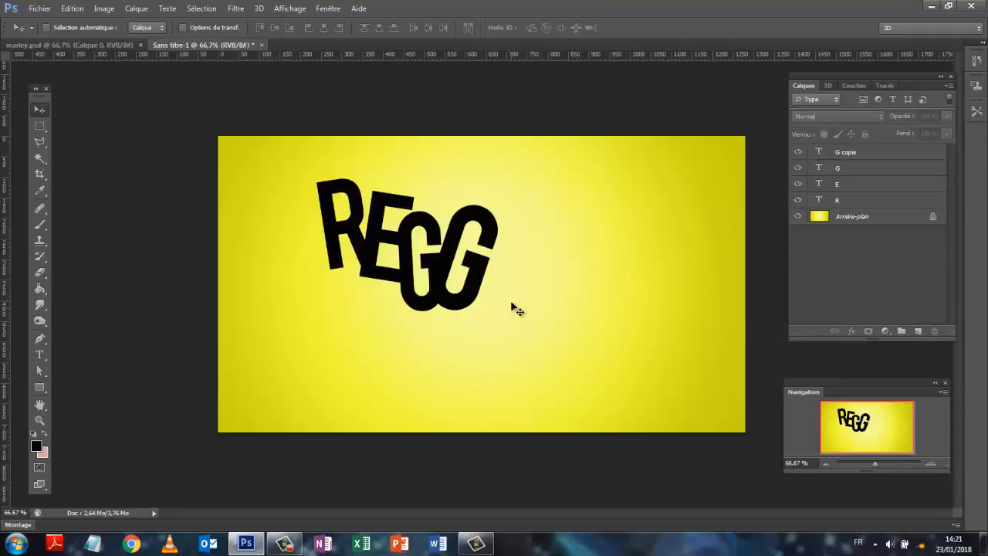
left_click(40, 354)
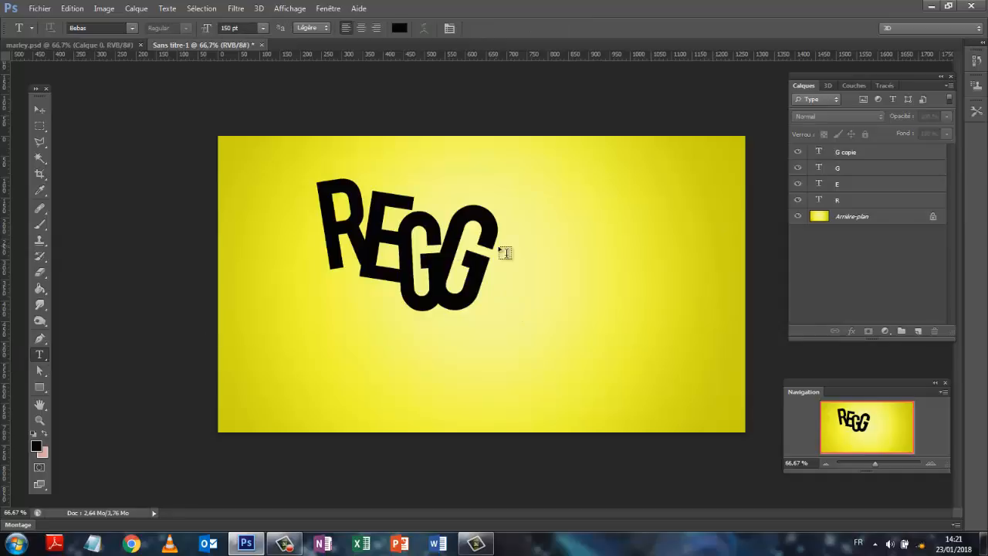
left_click(535, 251)
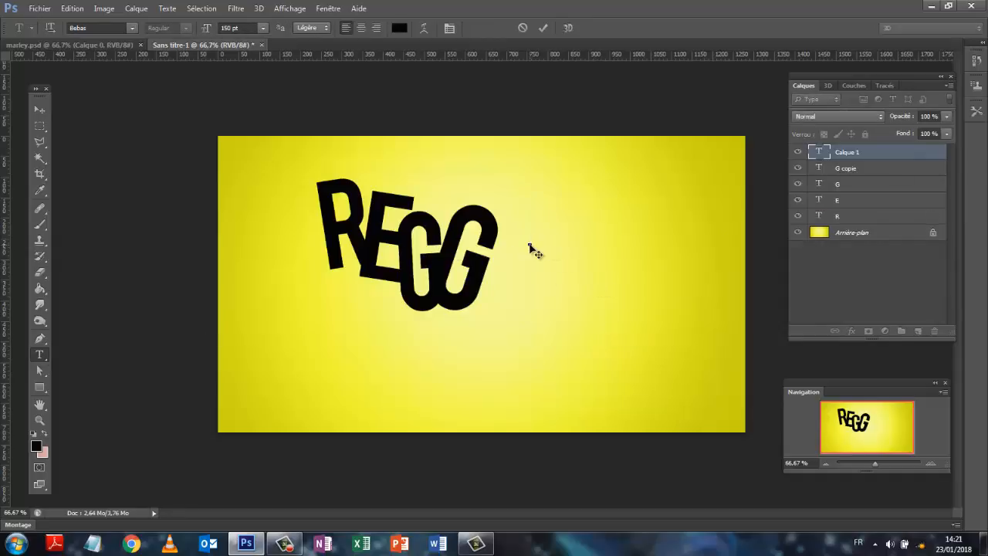
type("A")
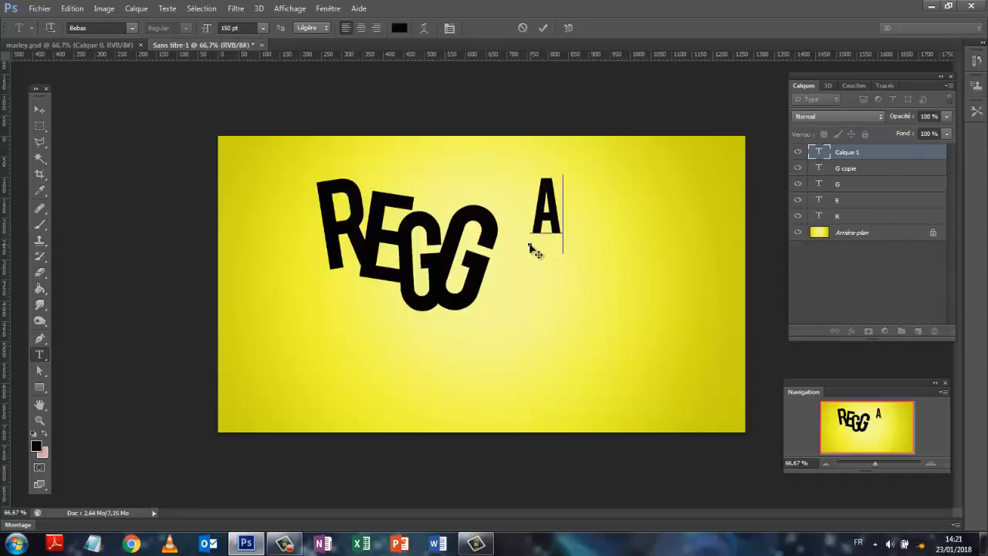
left_click(864, 286)
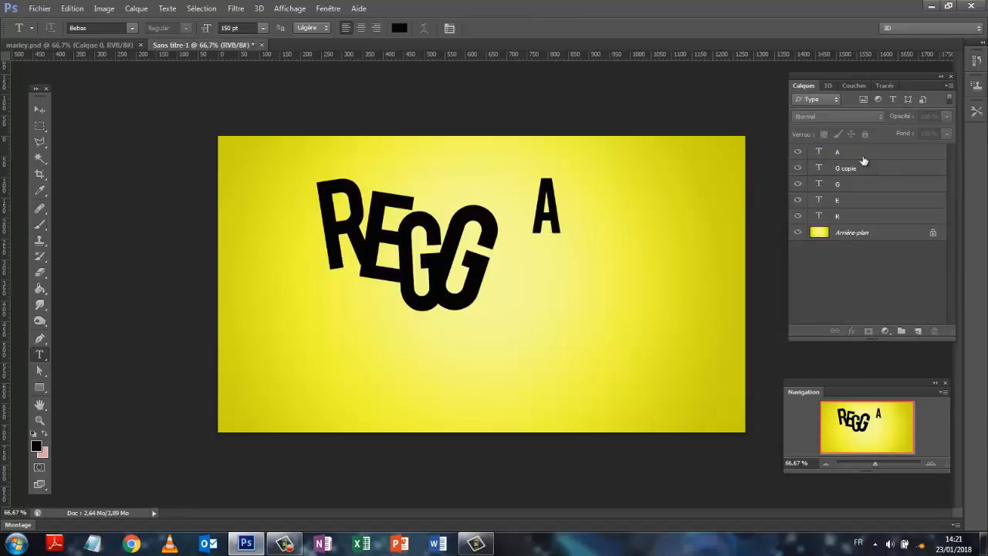
Scale the A to about 240% width and 175% height, tilt it clockwise and move it against the second G
left_click(863, 158)
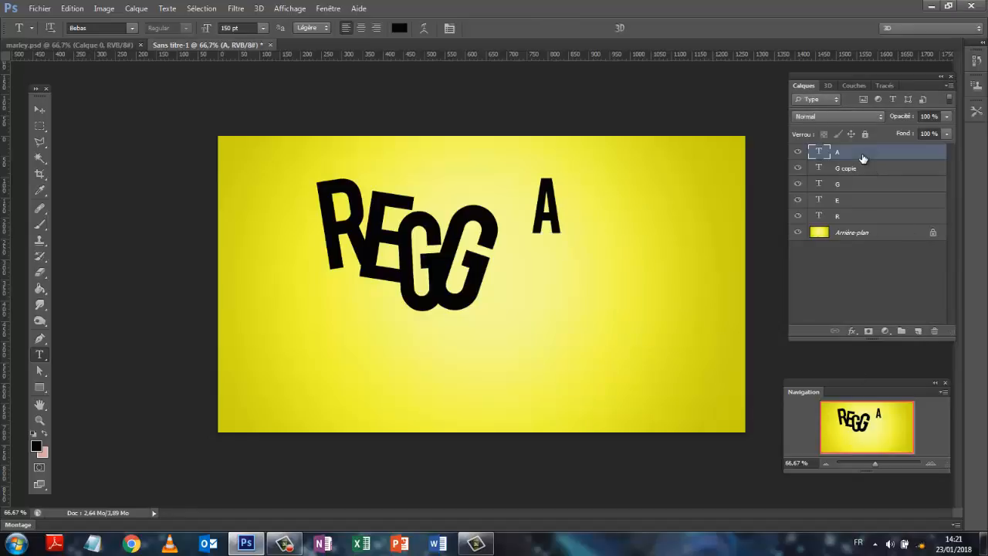
key("ctrl+t")
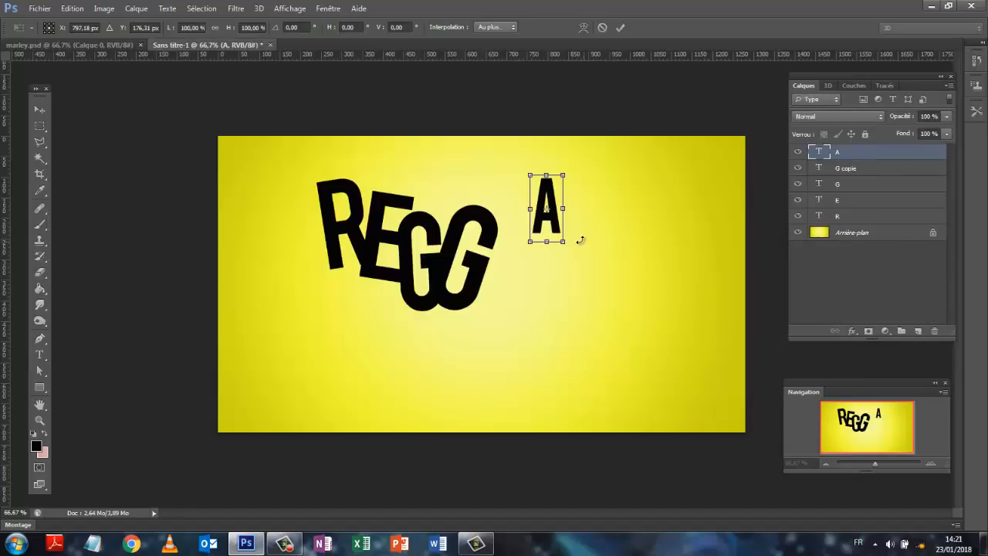
left_click_drag(579, 249, 626, 299)
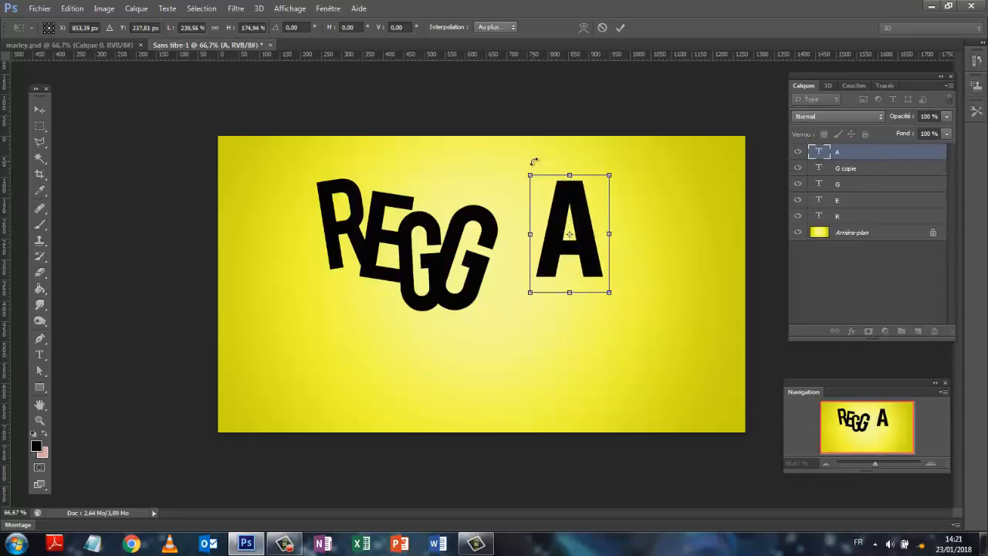
left_click_drag(529, 162, 565, 153)
left_click_drag(577, 208, 521, 230)
left_click_drag(532, 302, 530, 304)
left_click(621, 29)
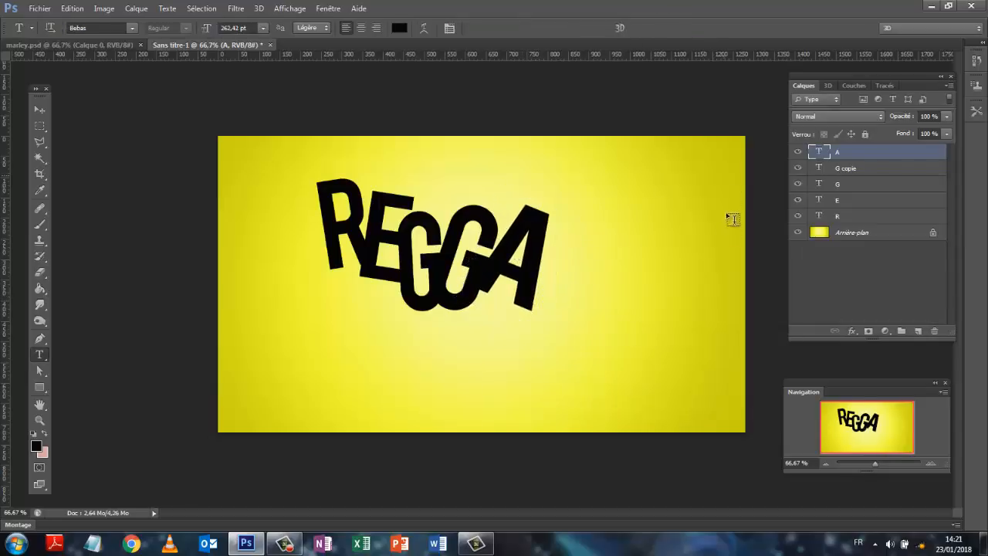
left_click(880, 273)
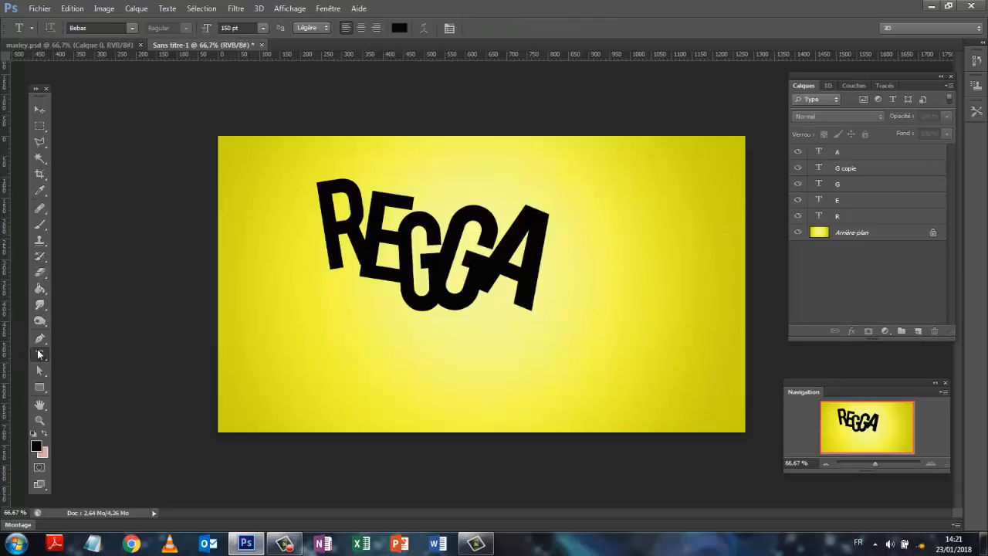
left_click(579, 237)
key("Escape")
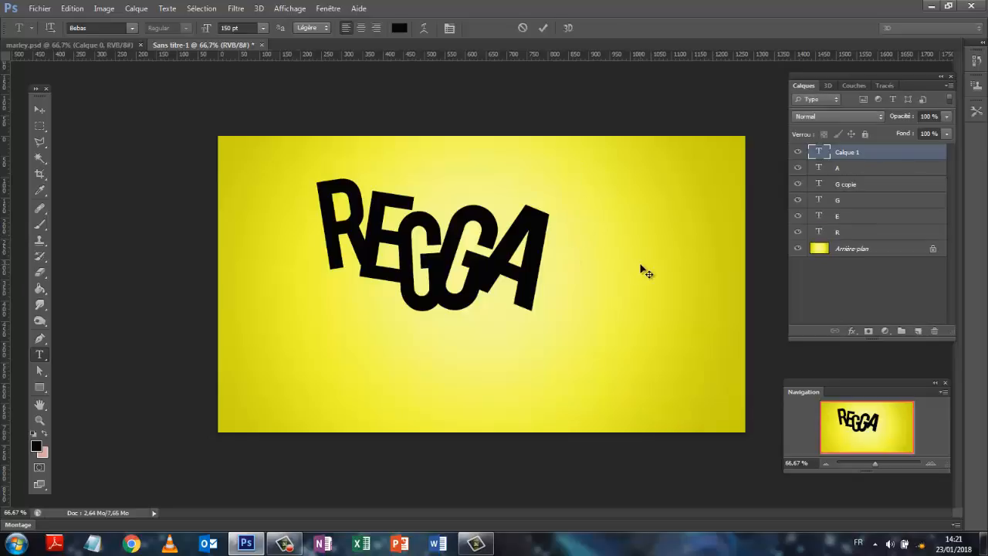
left_click(573, 193)
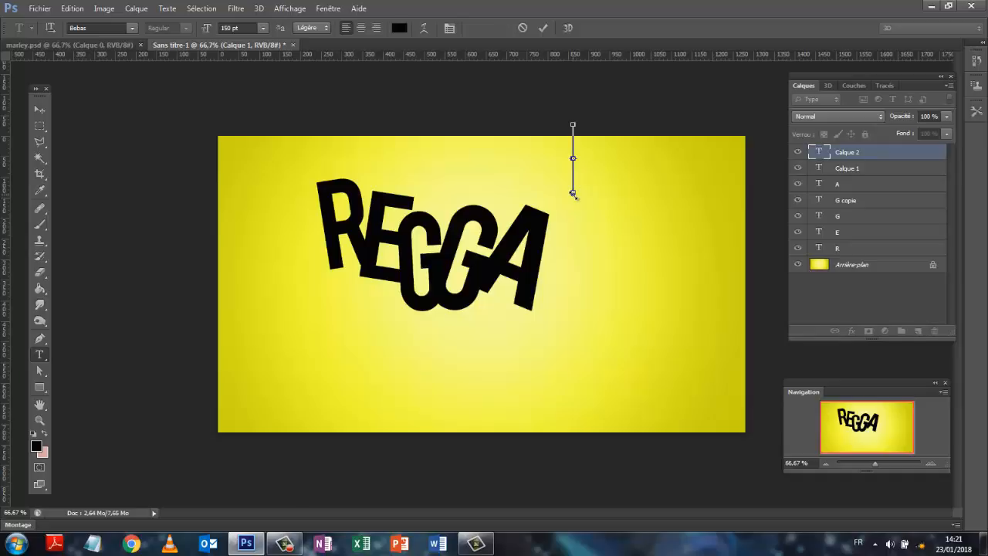
key("Escape")
Add a separate text layer with the letter "E" and place it to the right of the A
left_click(578, 201)
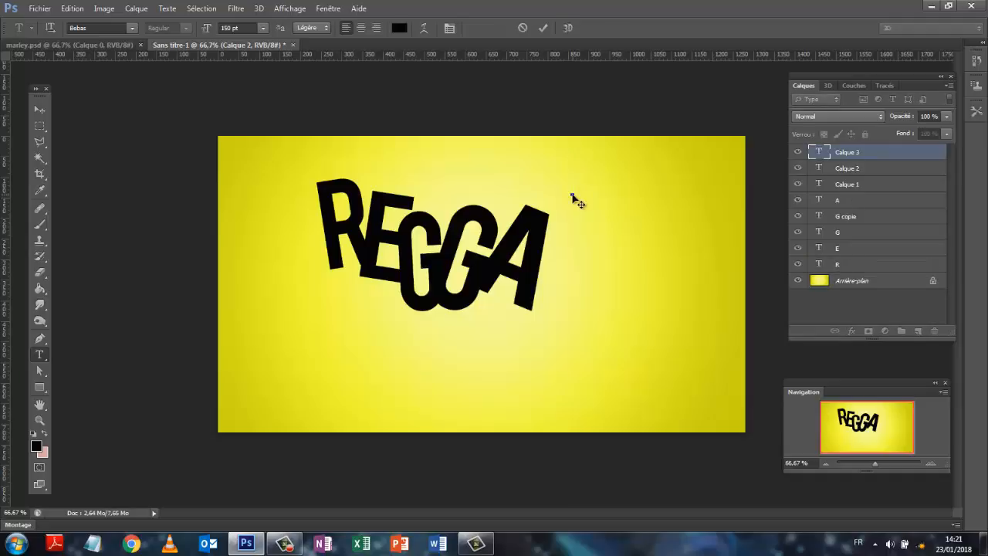
type("R")
key("BackSpace")
type("E")
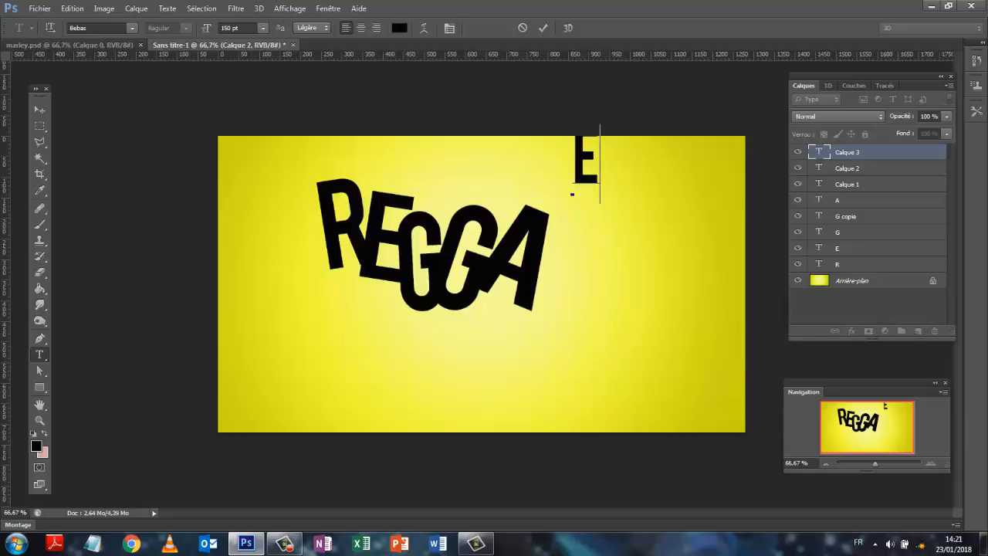
left_click(39, 108)
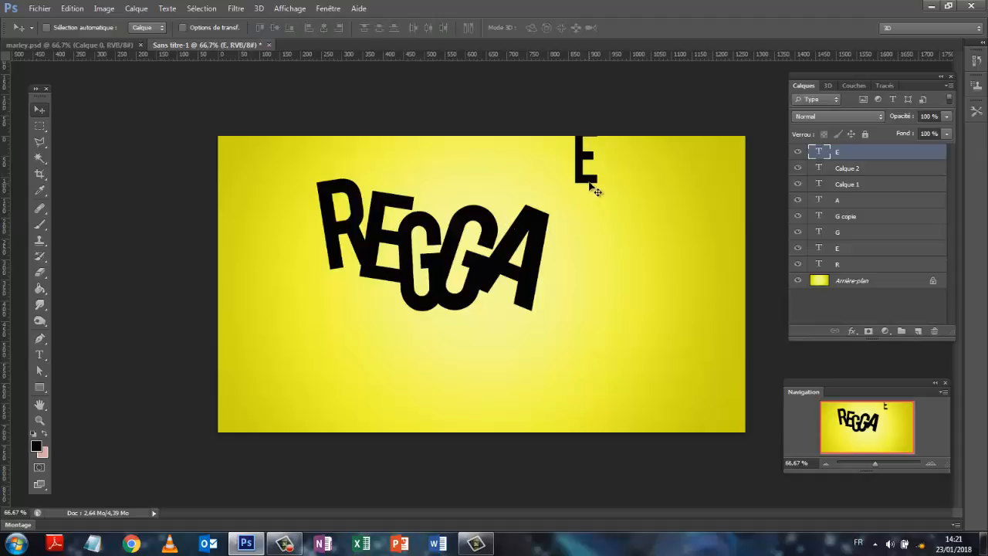
left_click_drag(590, 184, 598, 292)
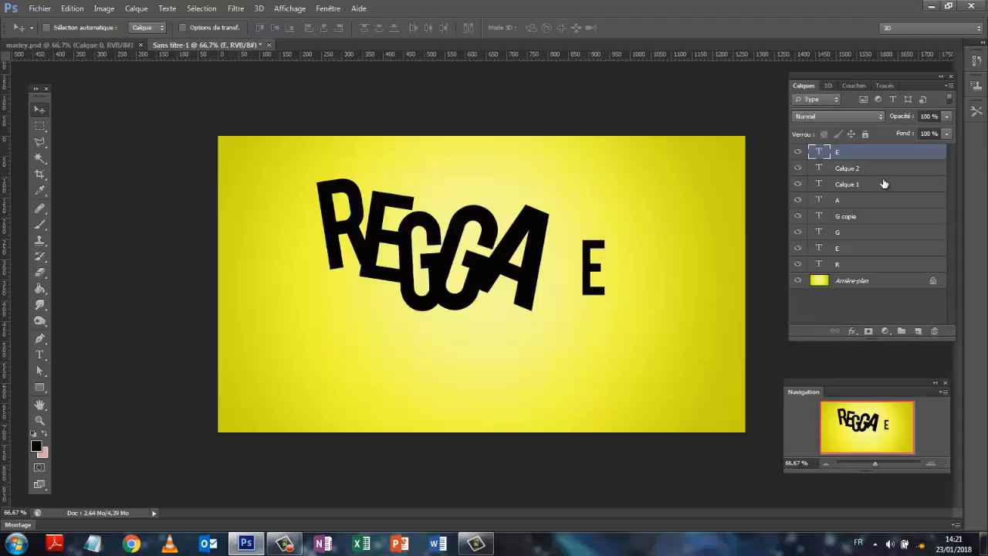
Delete the two empty text layers, Calque 1 and Calque 2
left_click(881, 170)
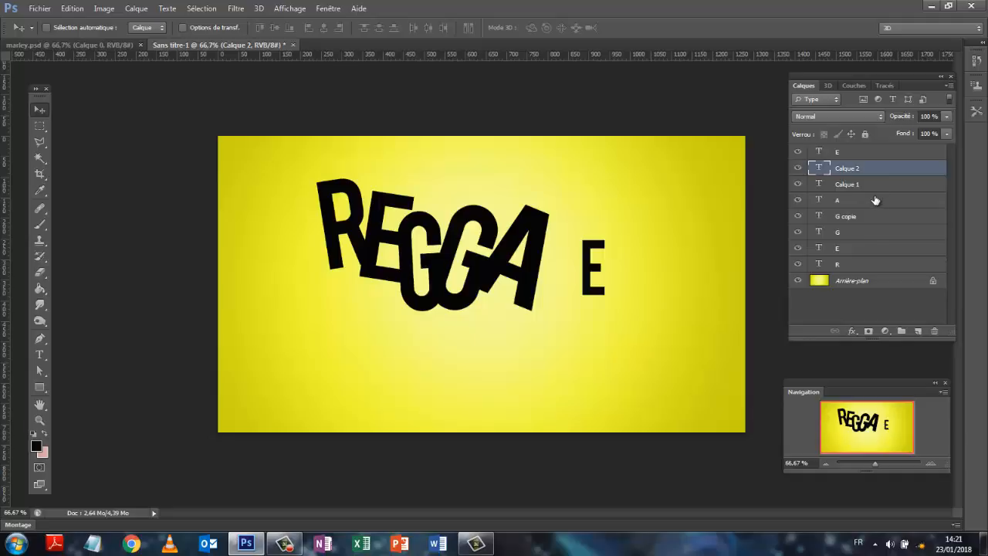
left_click(877, 191, "shift")
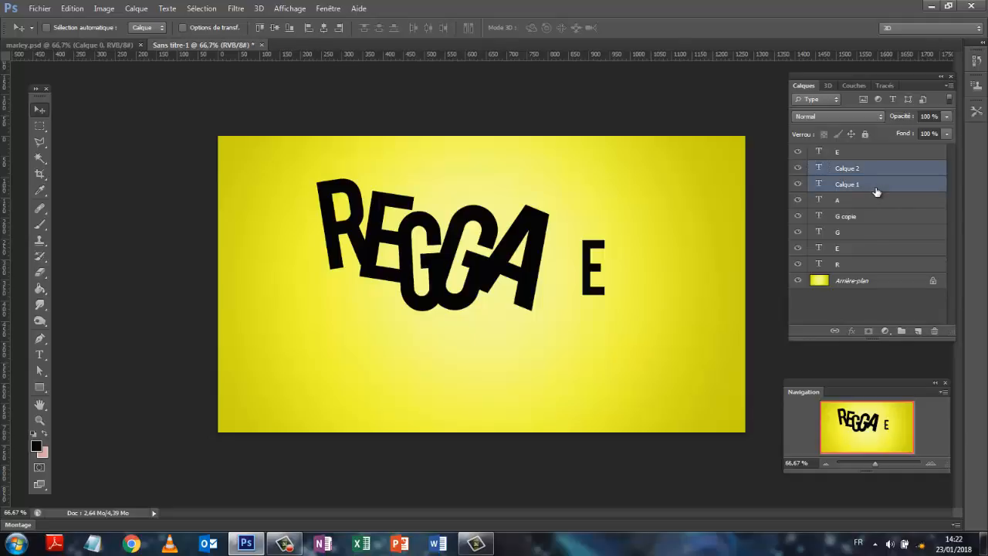
key("Delete")
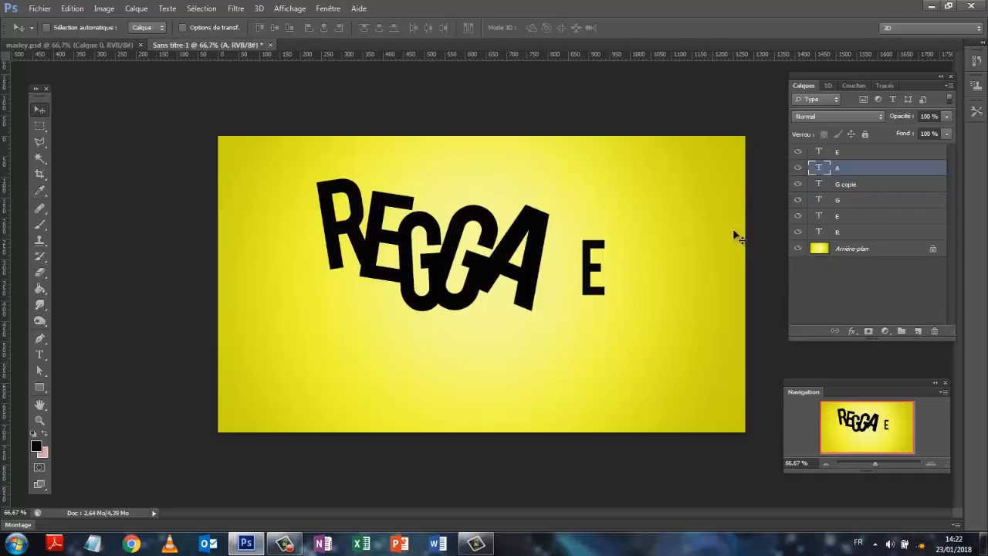
Transform the last E to about 197% width and 144% height, tilted about 50° clockwise and placed against the A's lower right leg
left_click(856, 154)
key("ctrl+t")
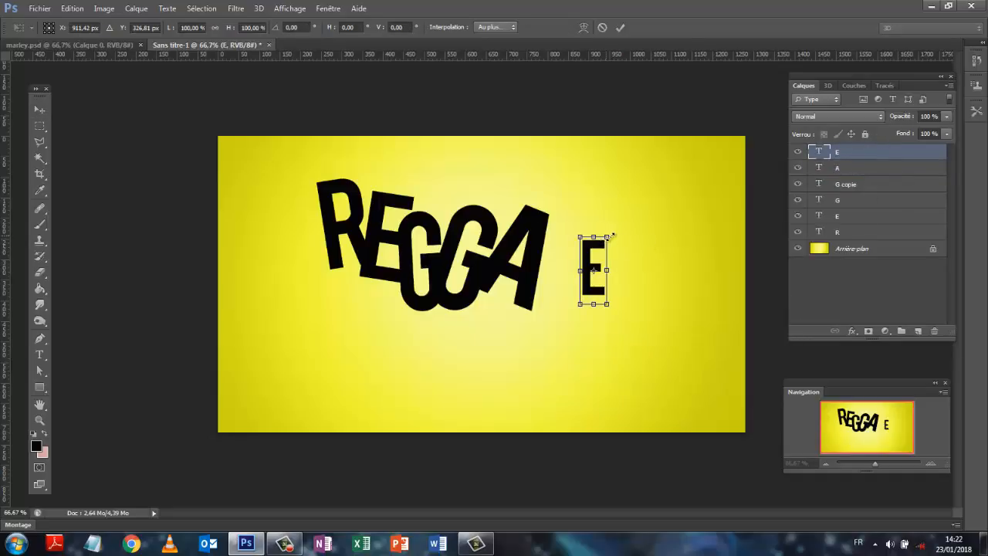
left_click_drag(607, 237, 616, 265)
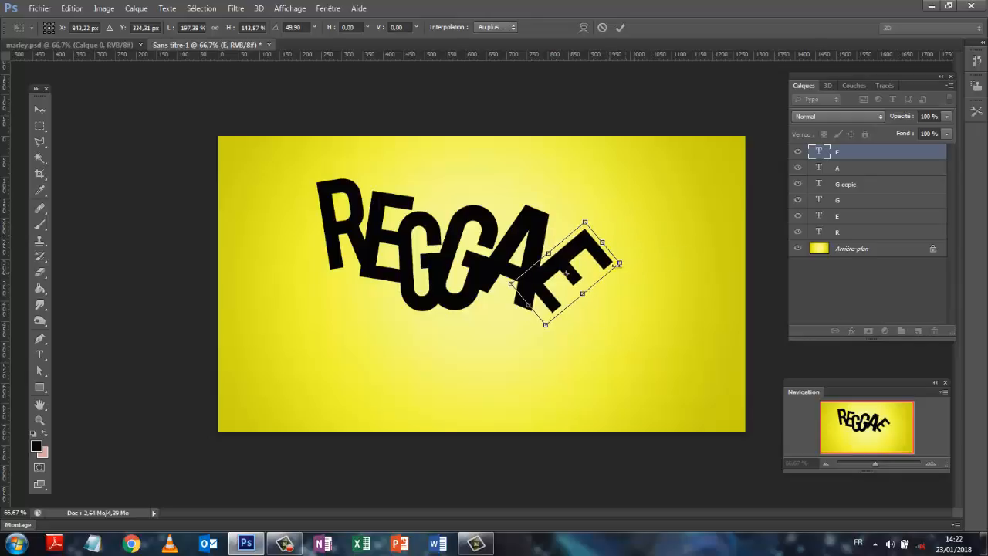
left_click_drag(551, 303, 552, 324)
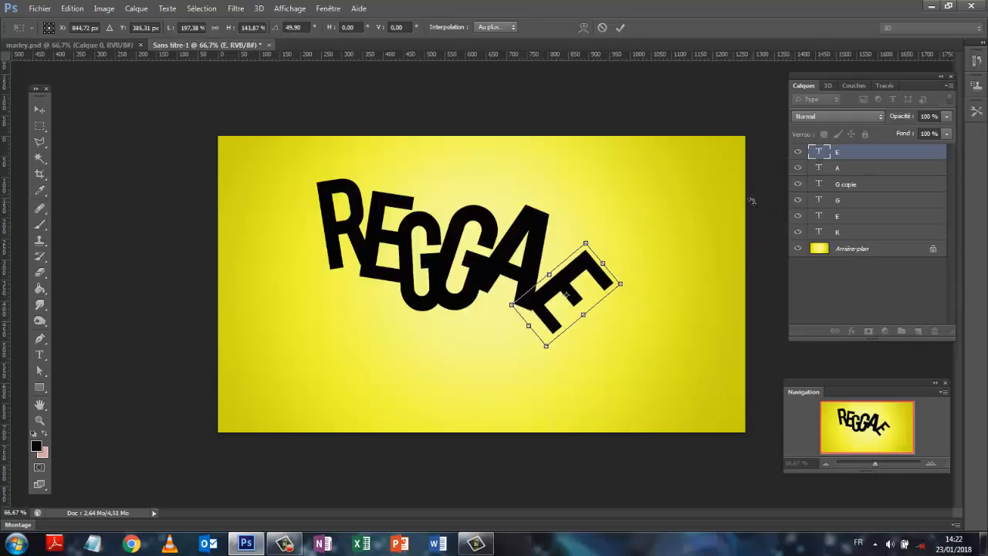
left_click(620, 27)
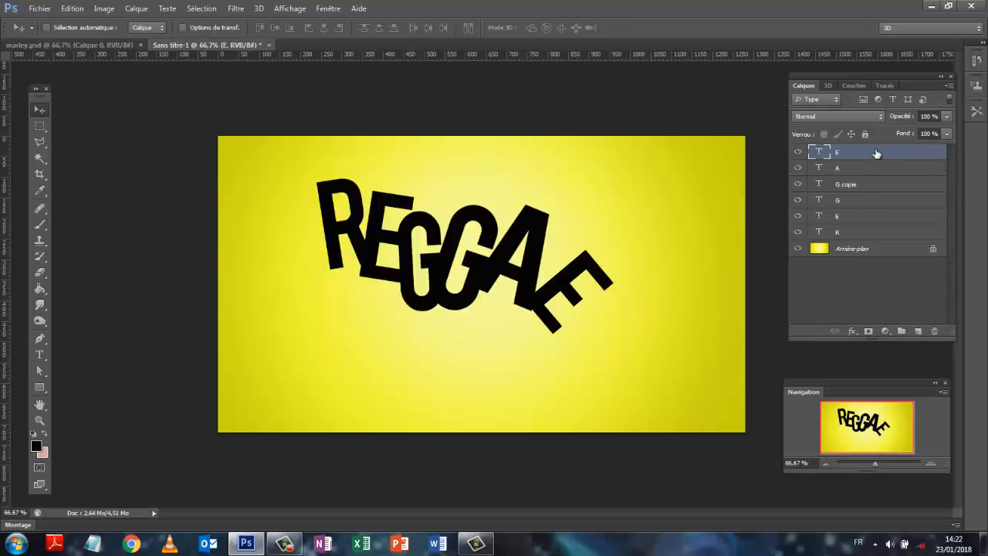
Rasterize all six letter layers of REGGAE and merge them into one layer
left_click(865, 236, "shift")
right_click(865, 236)
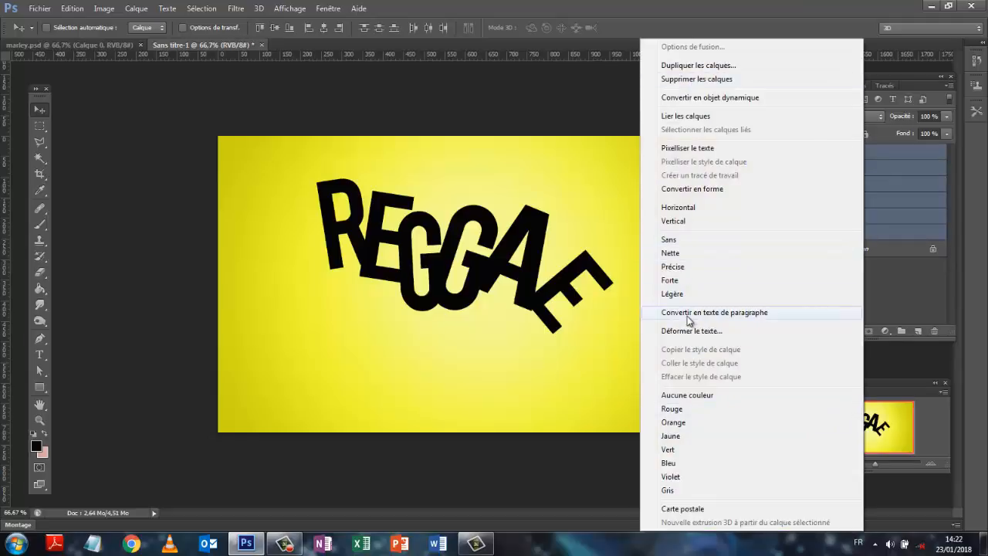
left_click(689, 152)
right_click(866, 154)
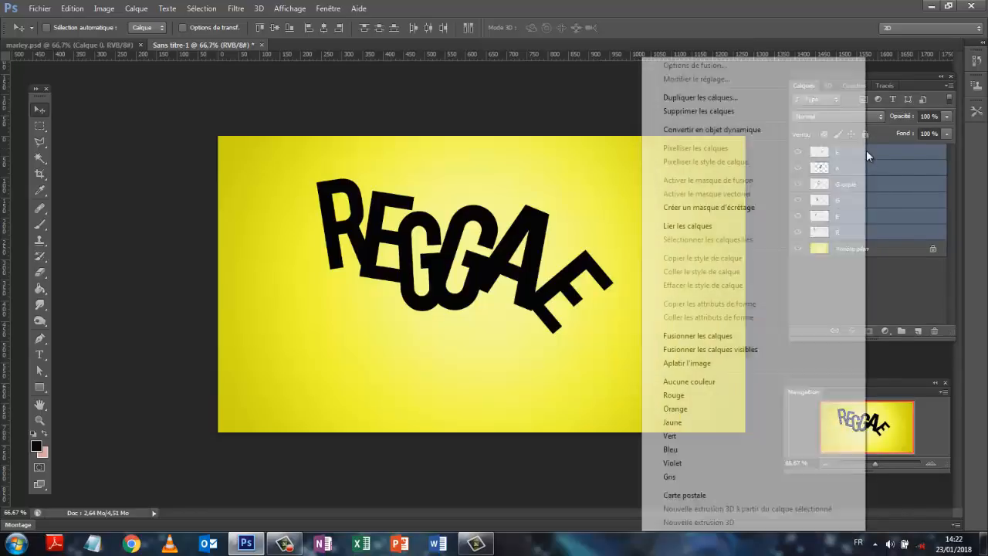
left_click(690, 336)
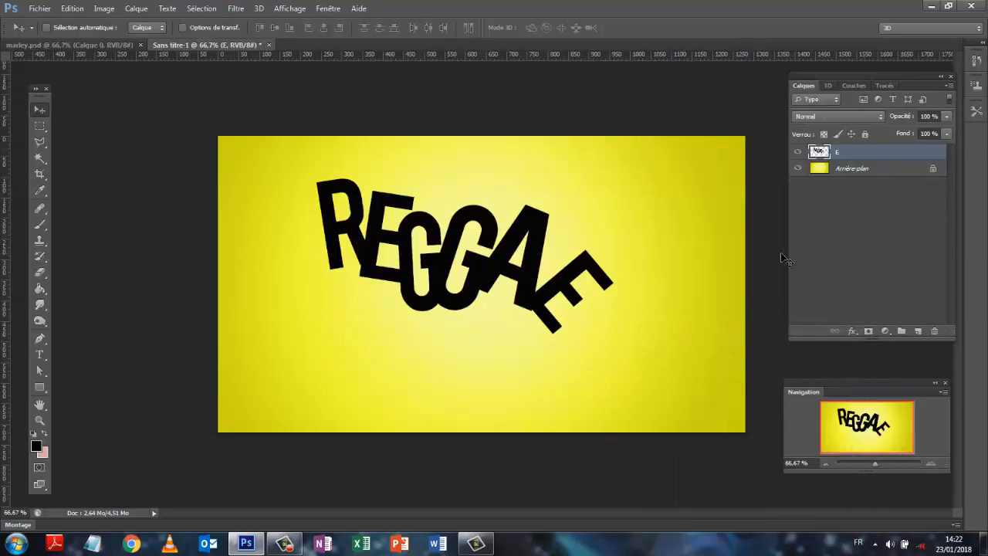
Select the black REGGAE lettering with the Magic Wand and add a new empty layer above it
left_click(40, 159)
left_click(354, 202)
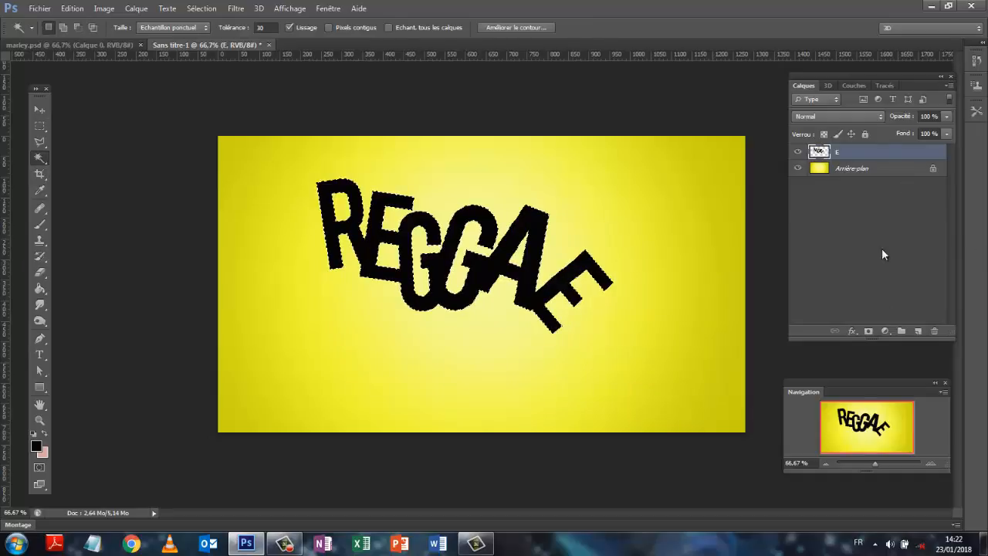
left_click(918, 330)
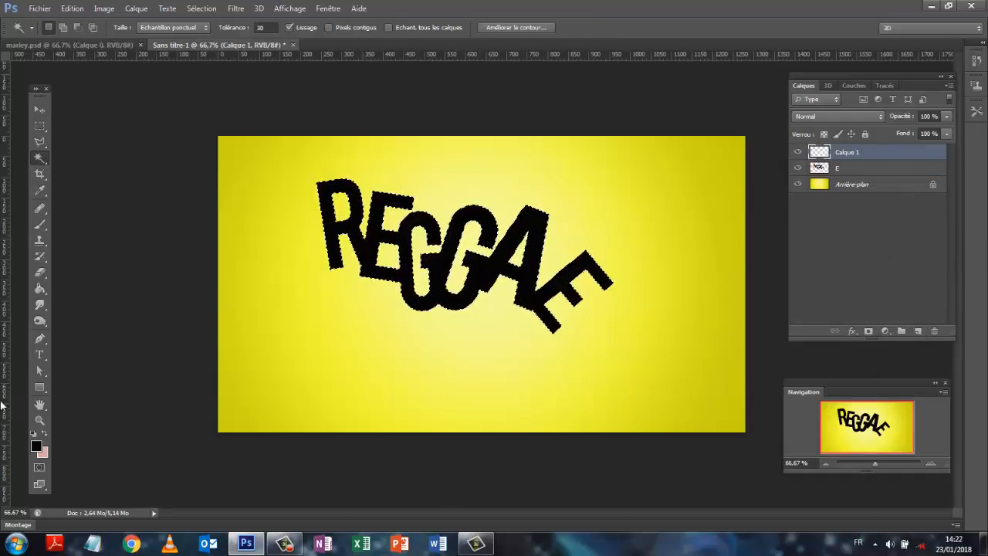
Set the foreground colour to dark green #127605 and fill the selected lettering with it on the new layer
left_click(36, 445)
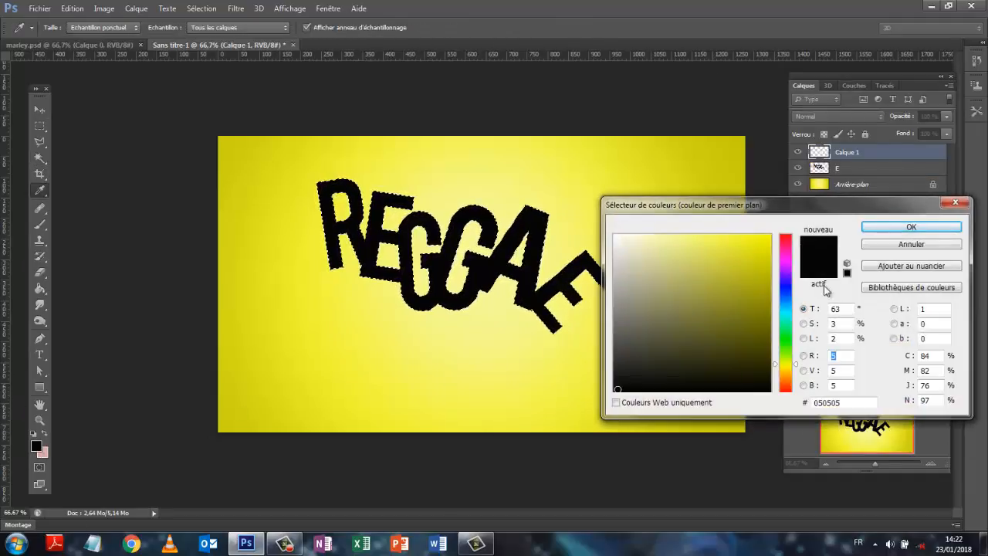
left_click(786, 342)
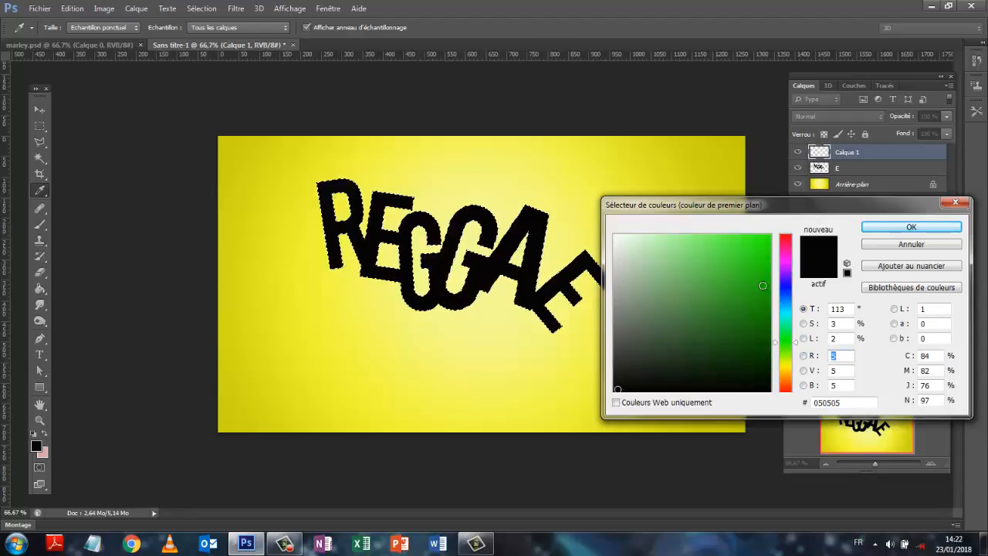
left_click(764, 319)
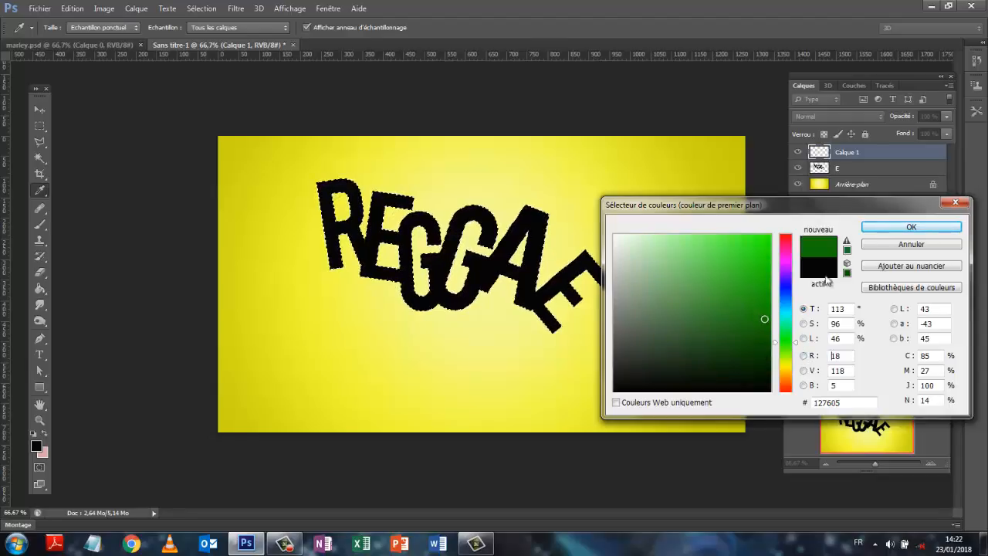
left_click(911, 227)
key("w")
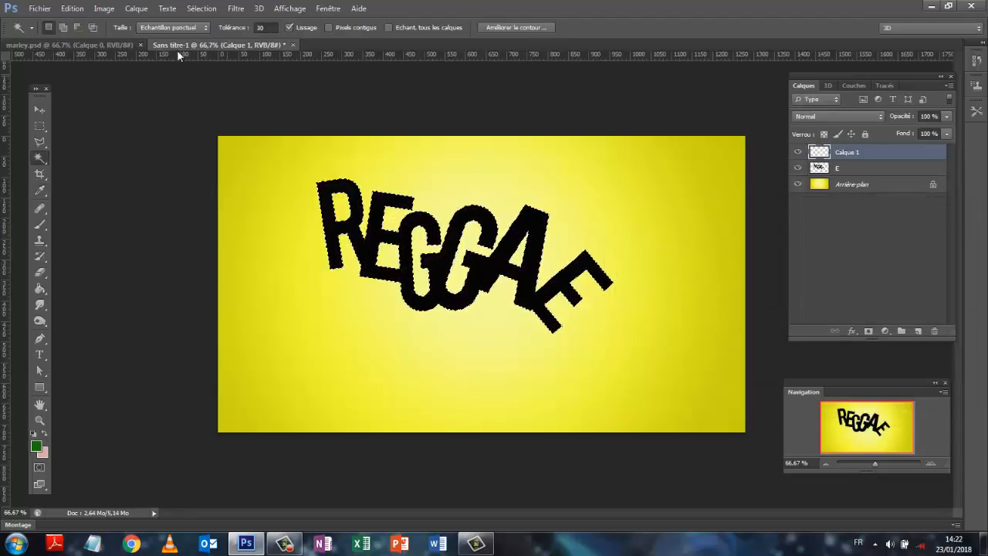
left_click(72, 9)
left_click(85, 185)
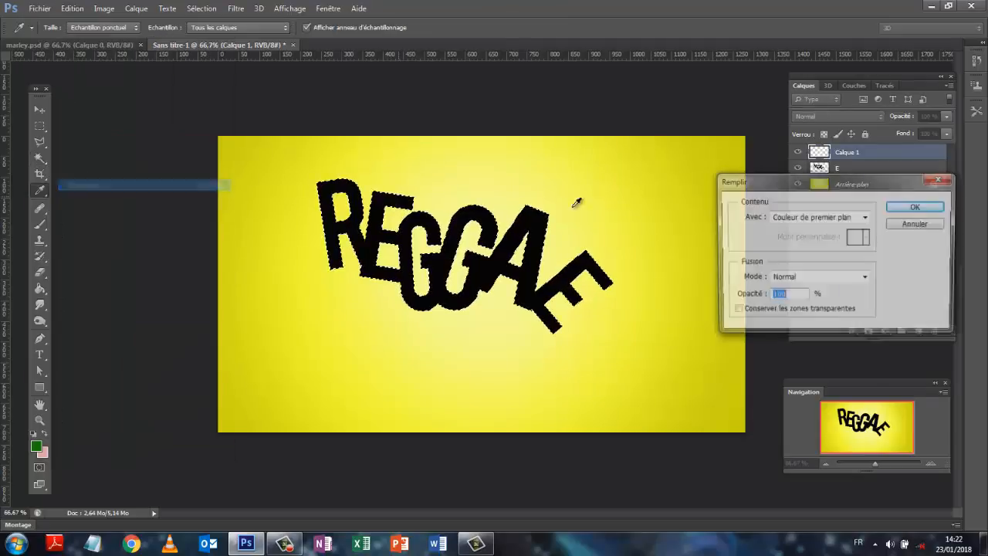
left_click(912, 207)
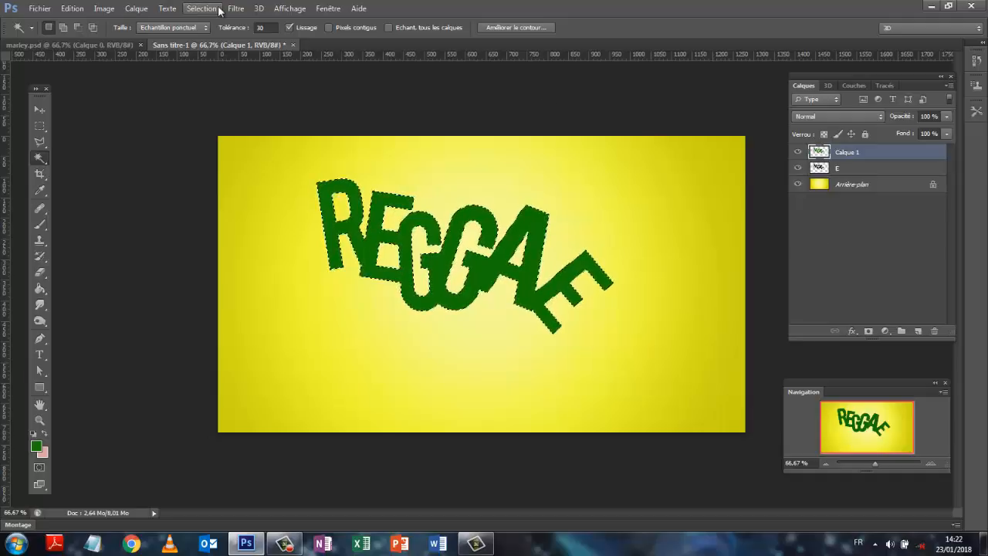
Duplicate the green lettering layer
left_click_drag(870, 158, 919, 330)
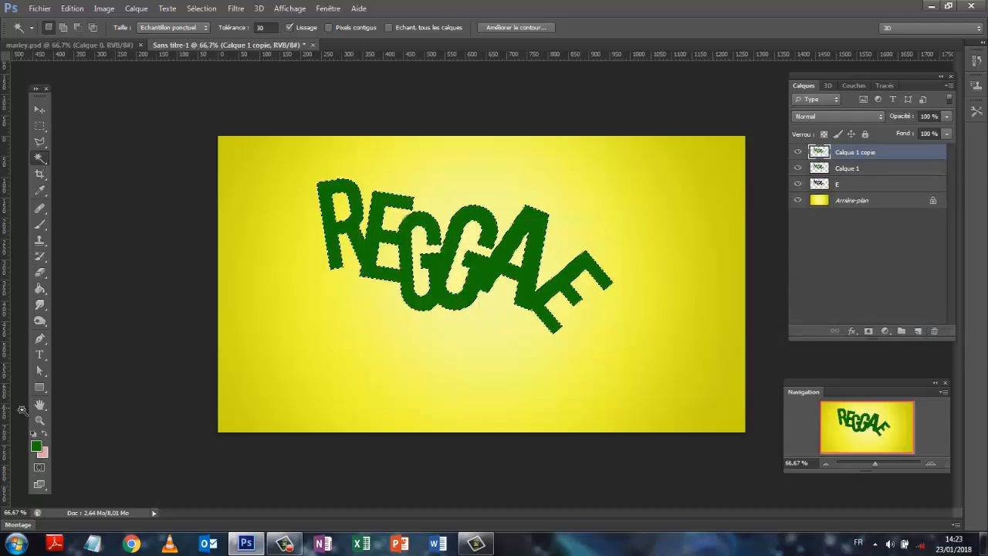
Set the foreground colour to green #25cf0f and brush it softly over the lower part of the selected lettering with the 825 px brush
left_click(36, 445)
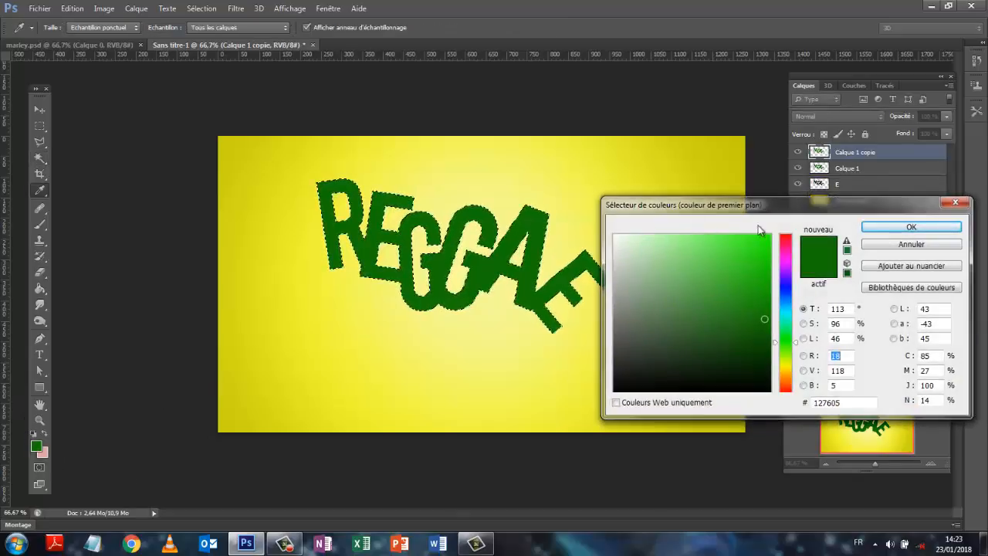
left_click(759, 264)
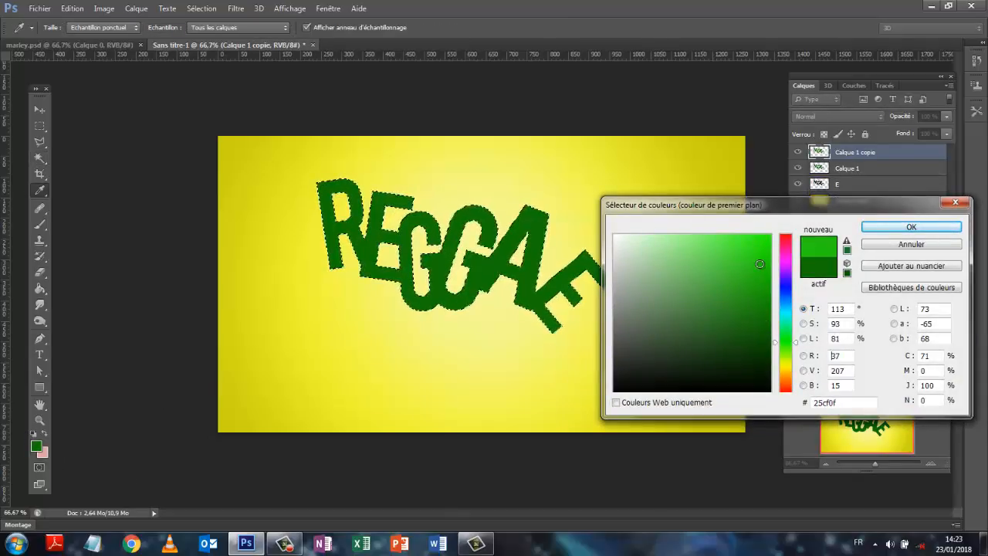
left_click(907, 225)
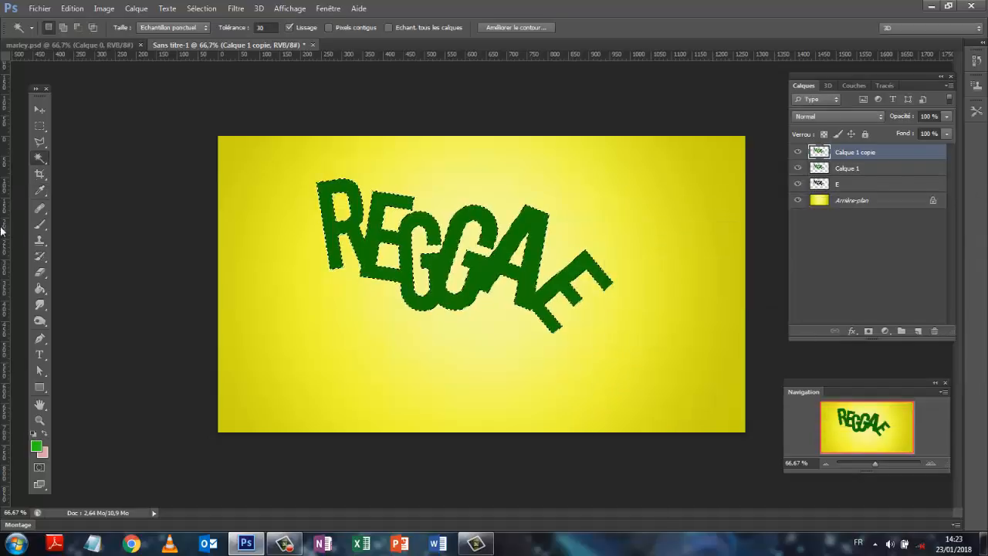
left_click(40, 224)
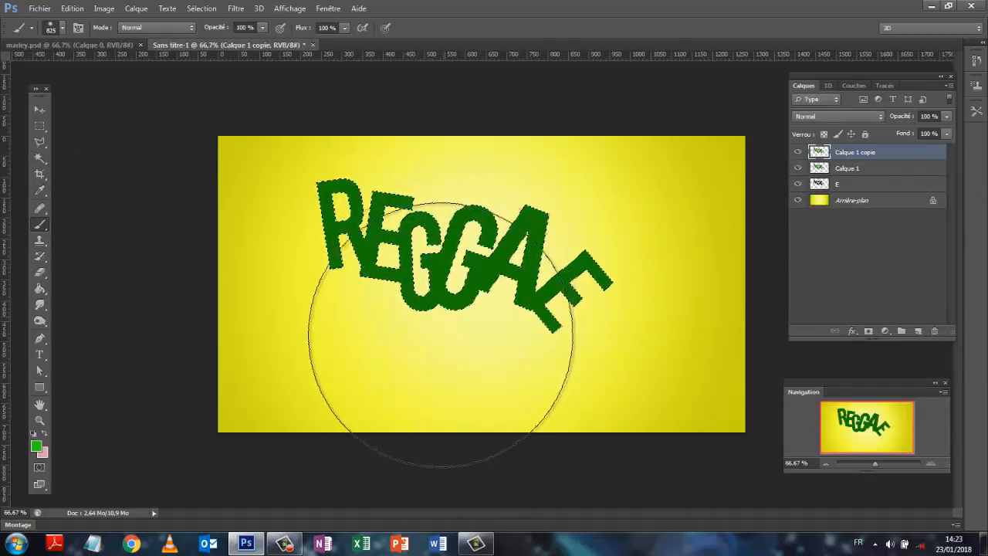
left_click(346, 354)
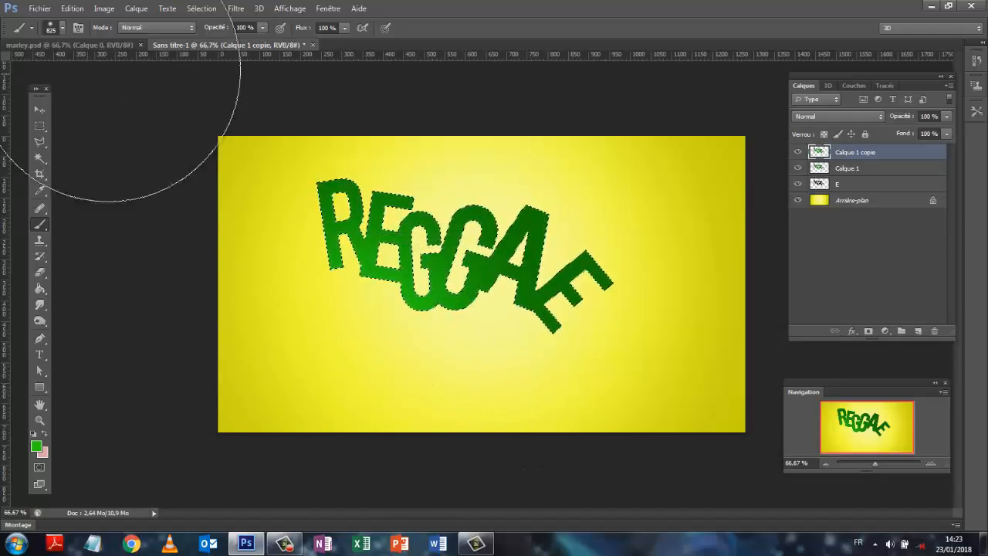
Reduce the brush size to 106 px and paint the brighter green along the lower half of the REGGAE letters
left_click(60, 28)
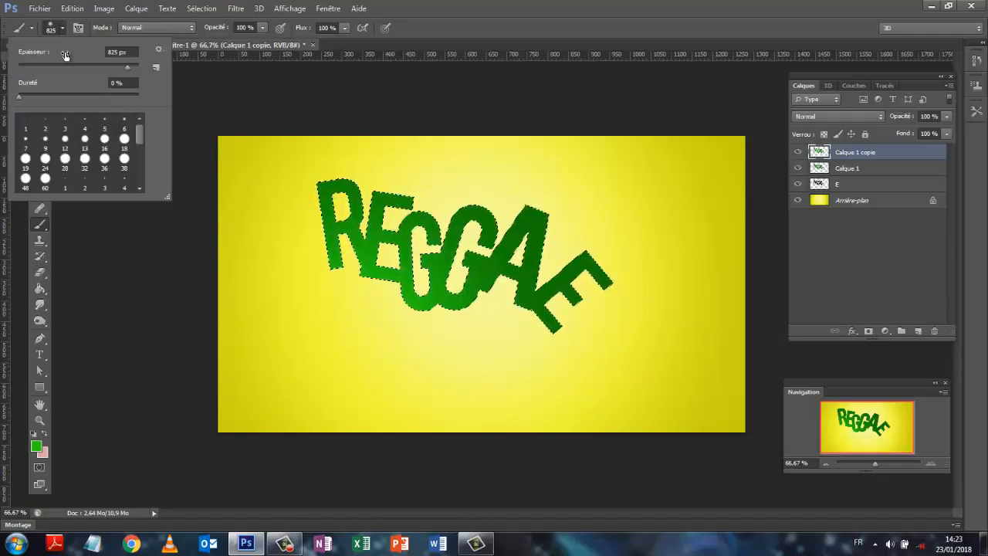
left_click_drag(109, 68, 80, 68)
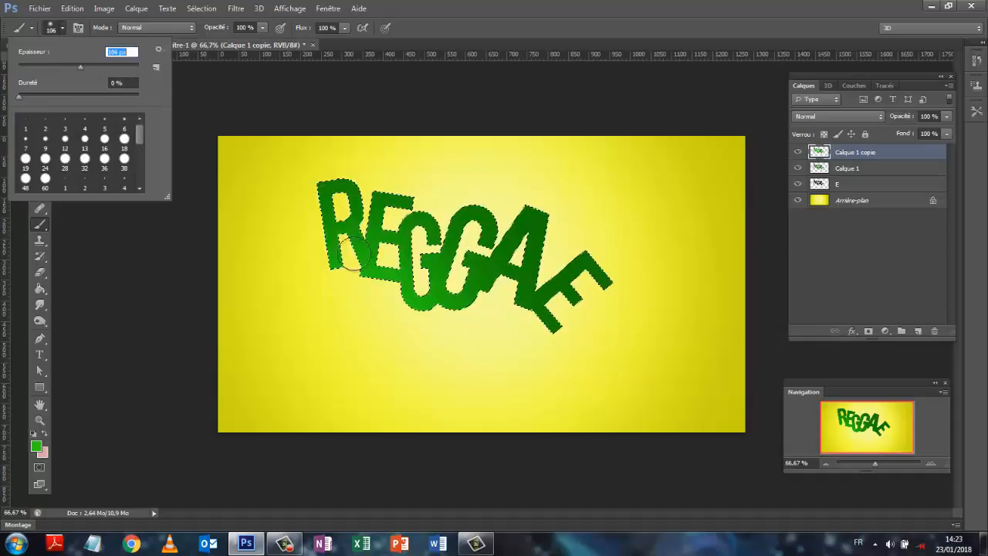
left_click_drag(534, 308, 511, 283)
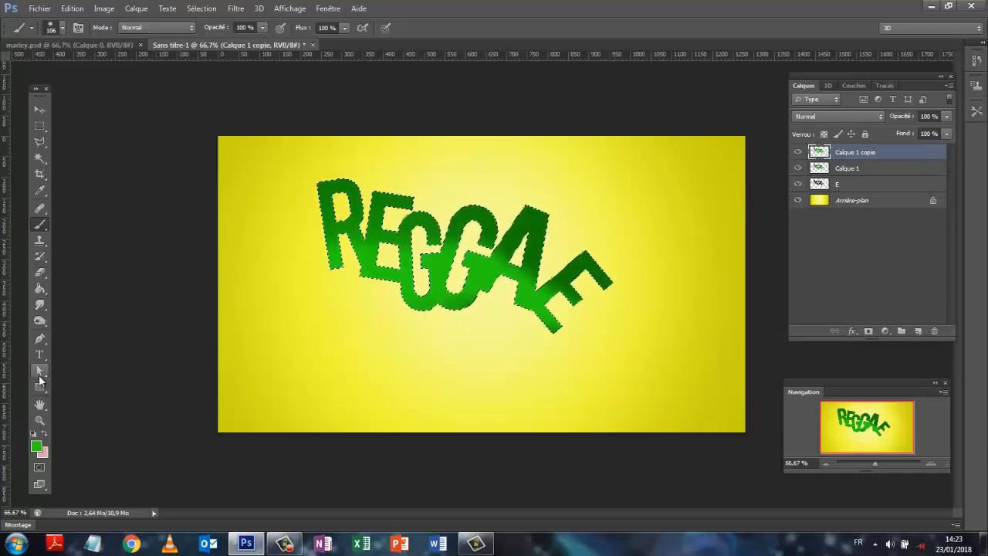
On a new layer, paint light green #96fa88 highlights along the lower edge of the lettering and deselect it
left_click(917, 331)
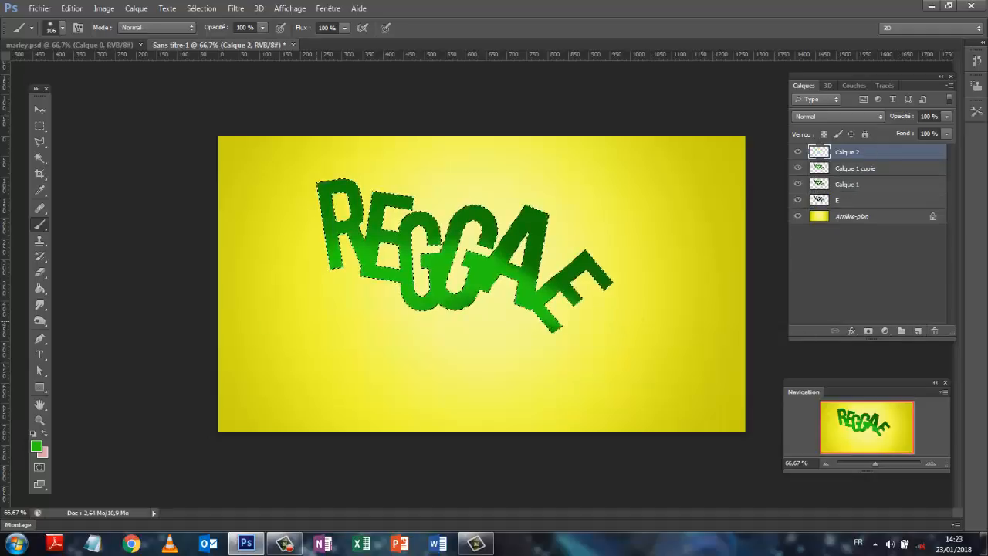
left_click(36, 445)
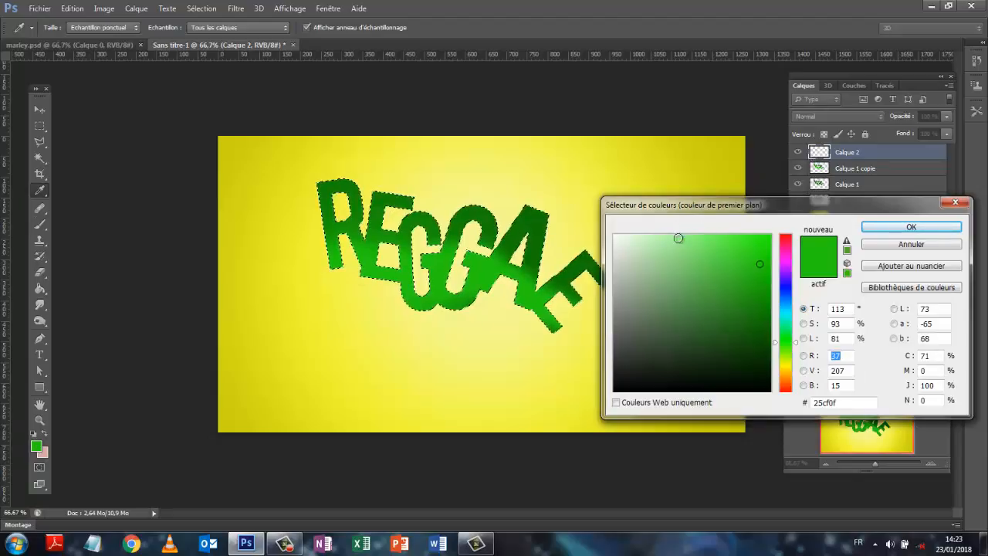
left_click(685, 237)
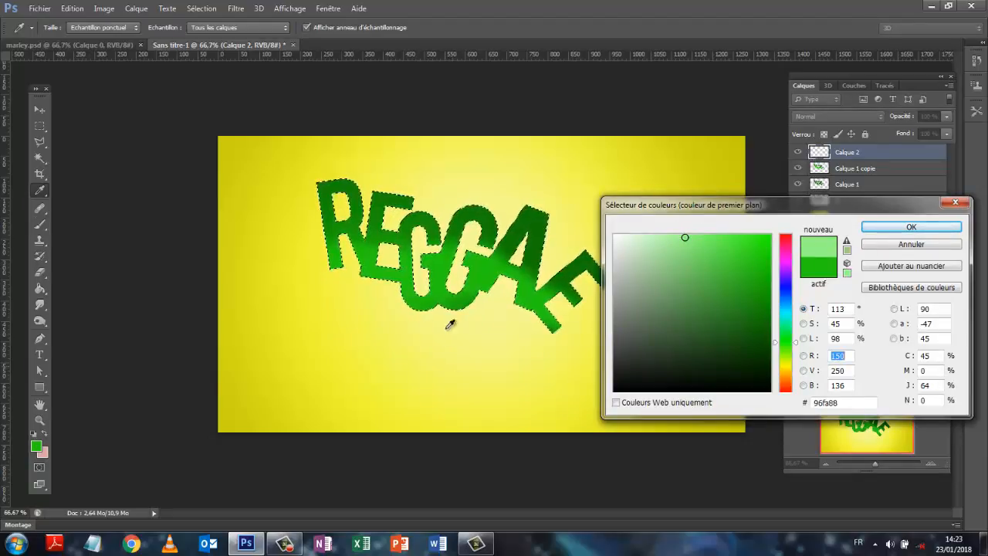
left_click(872, 226)
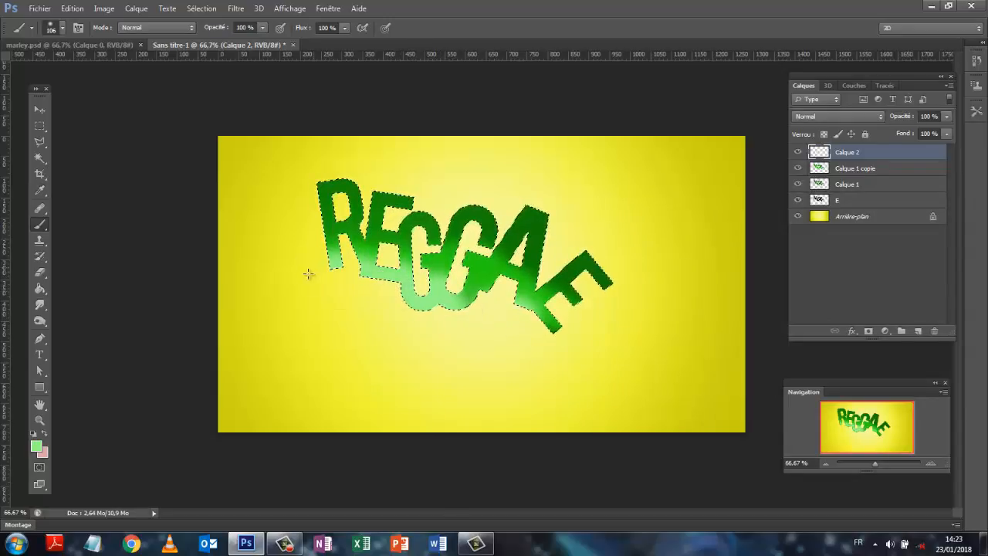
left_click(529, 298)
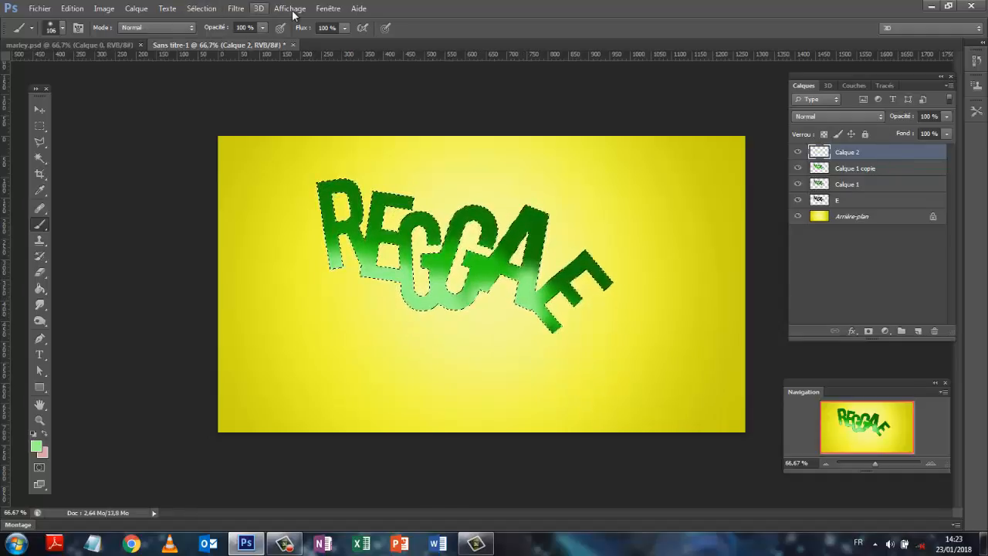
left_click(200, 9)
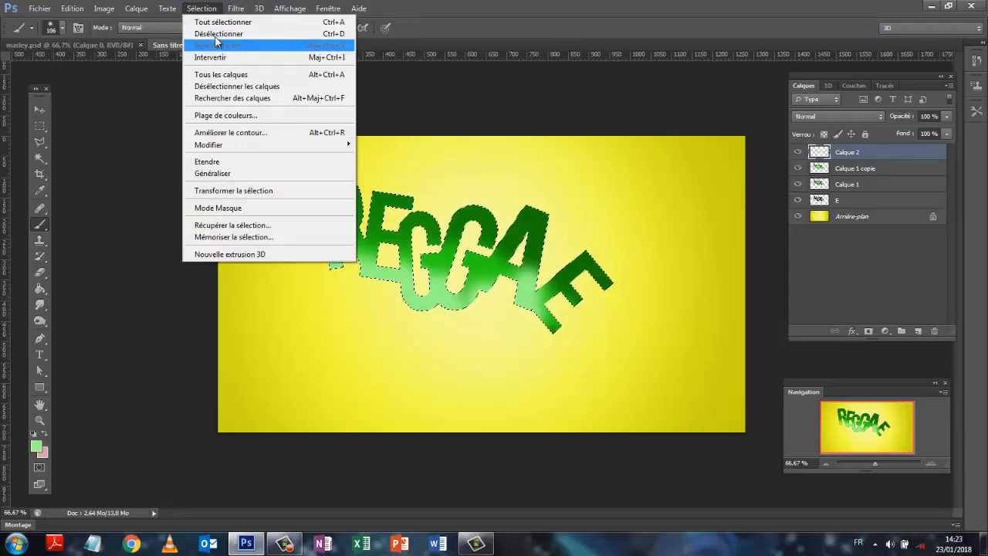
left_click(202, 34)
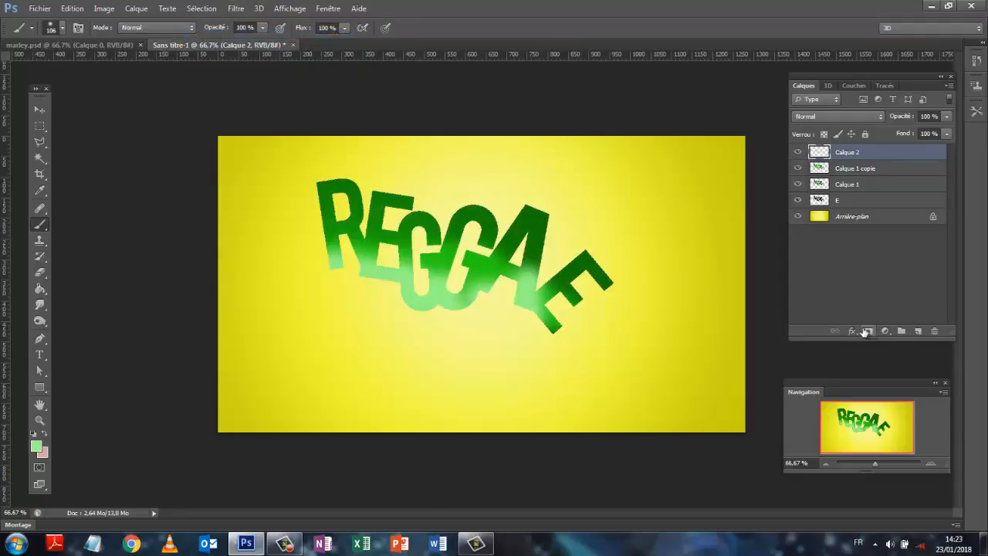
Merge the highlight layer and both green lettering layers into one layer
left_click(860, 171)
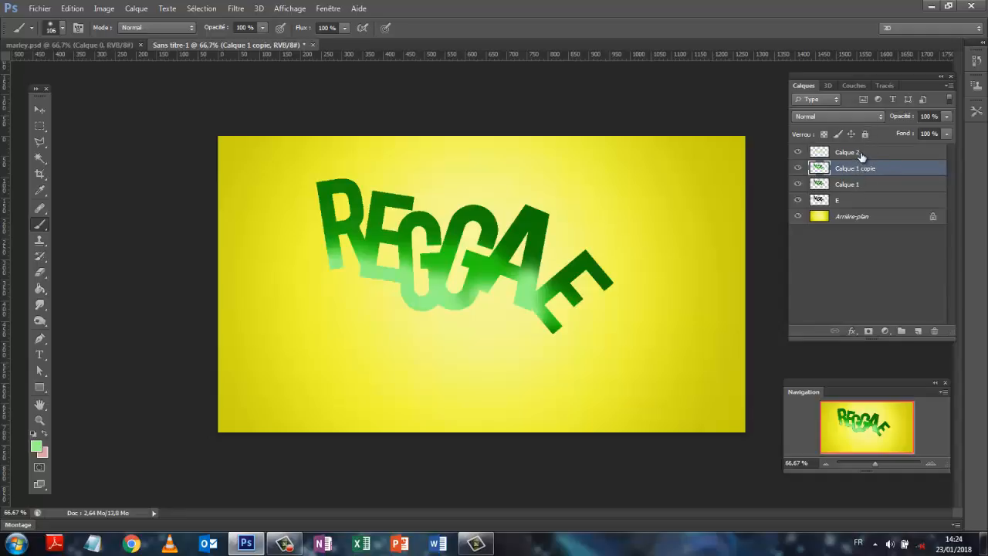
left_click(862, 158)
left_click(872, 187)
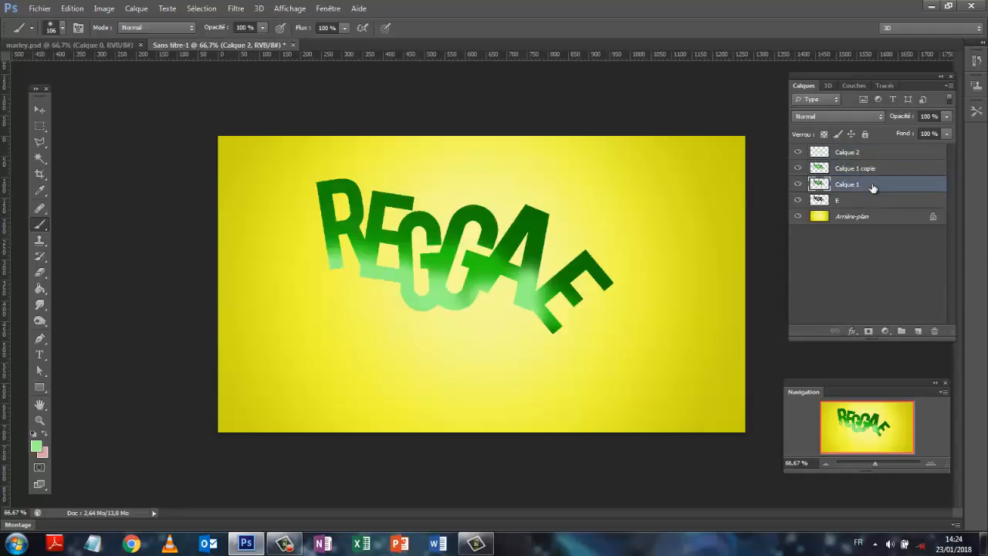
left_click(875, 157, "shift")
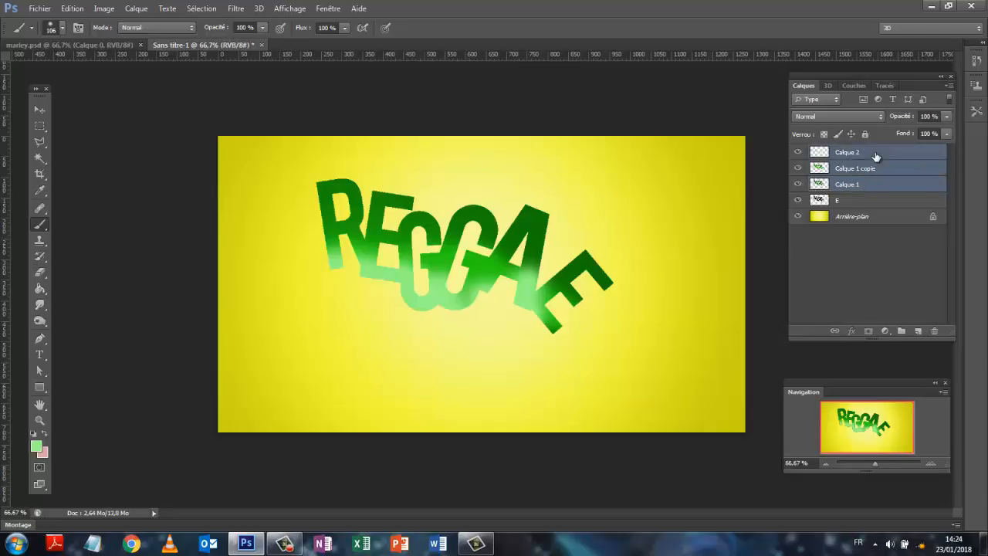
right_click(875, 156)
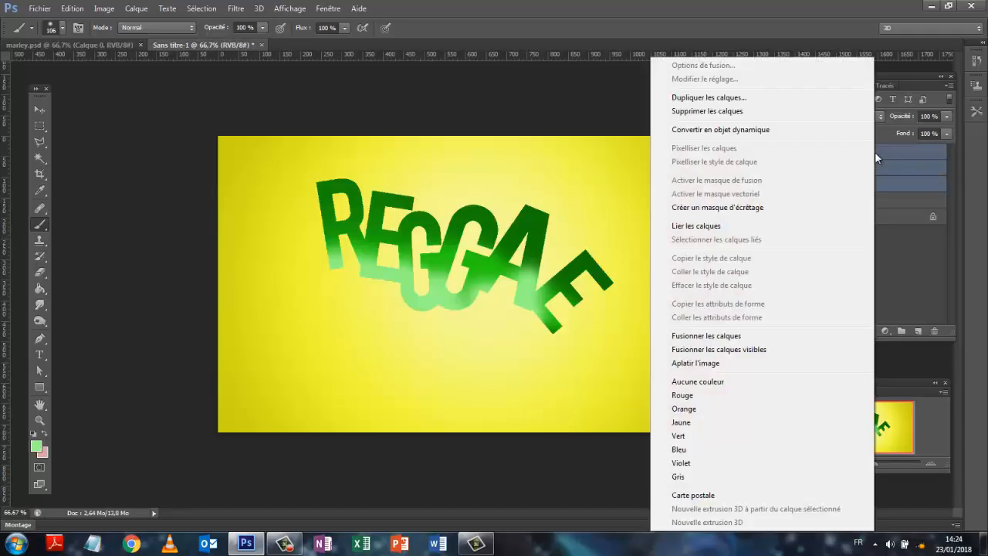
left_click(702, 335)
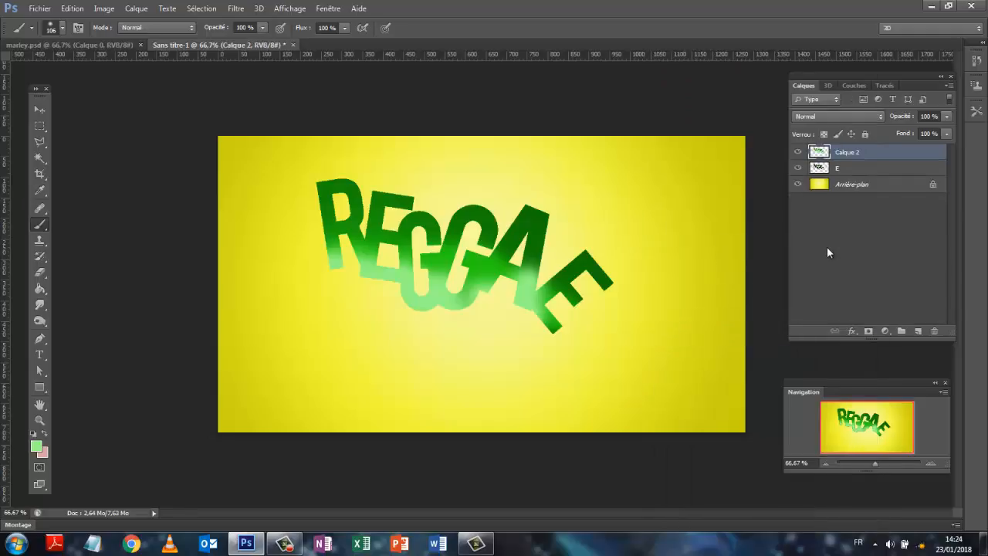
Add a drop shadow to the merged green lettering with 100% opacity and 100% spread
left_click(136, 8)
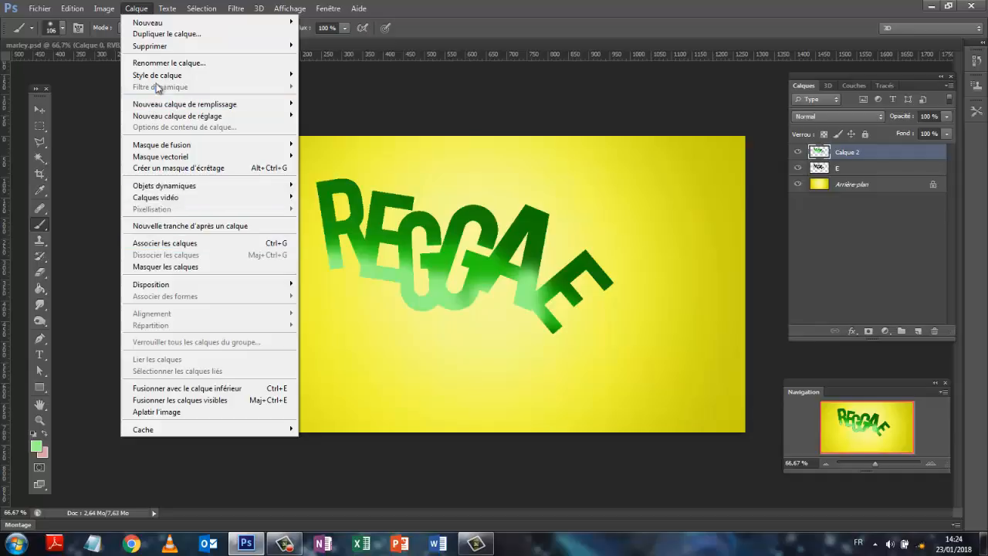
mouse_move(161, 75)
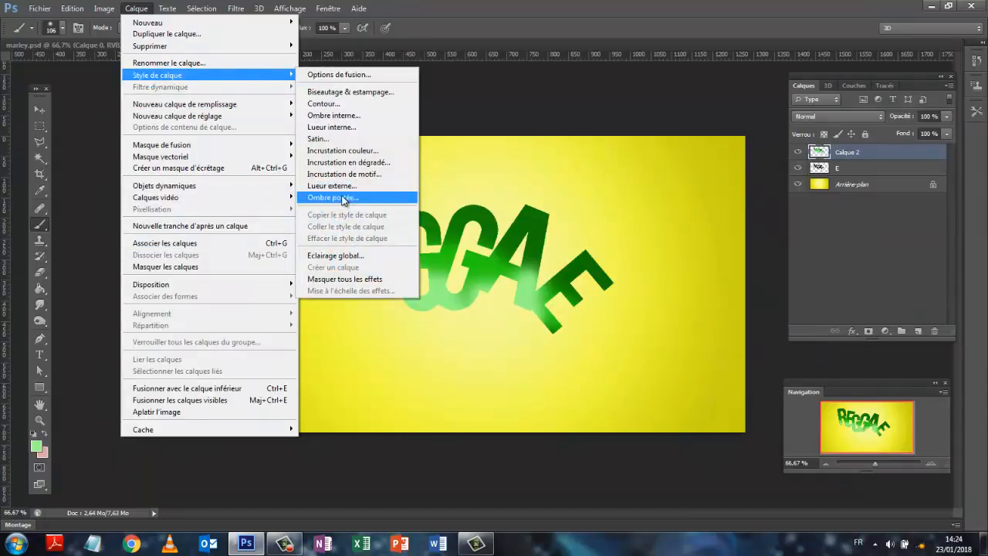
left_click(344, 199)
left_click_drag(606, 270, 820, 172)
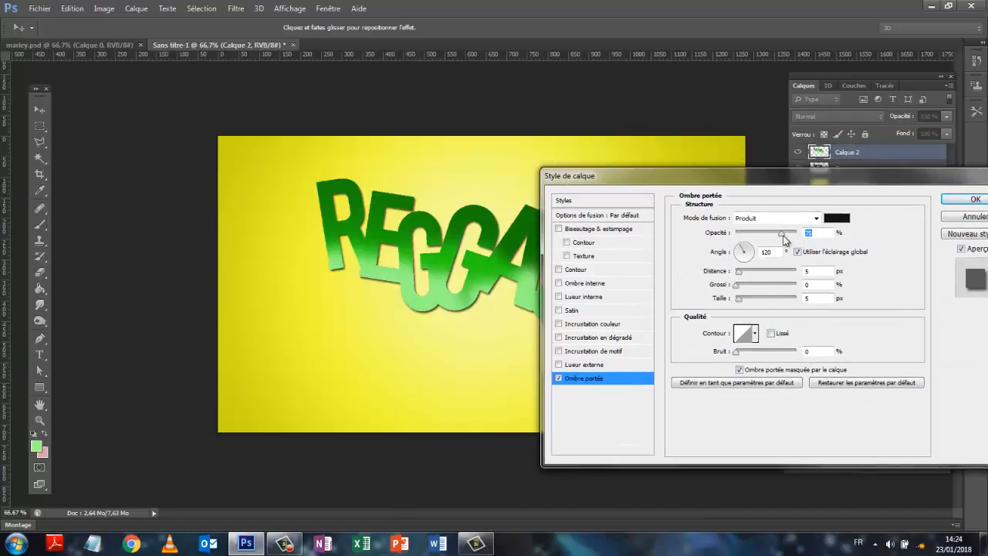
left_click_drag(781, 232, 797, 233)
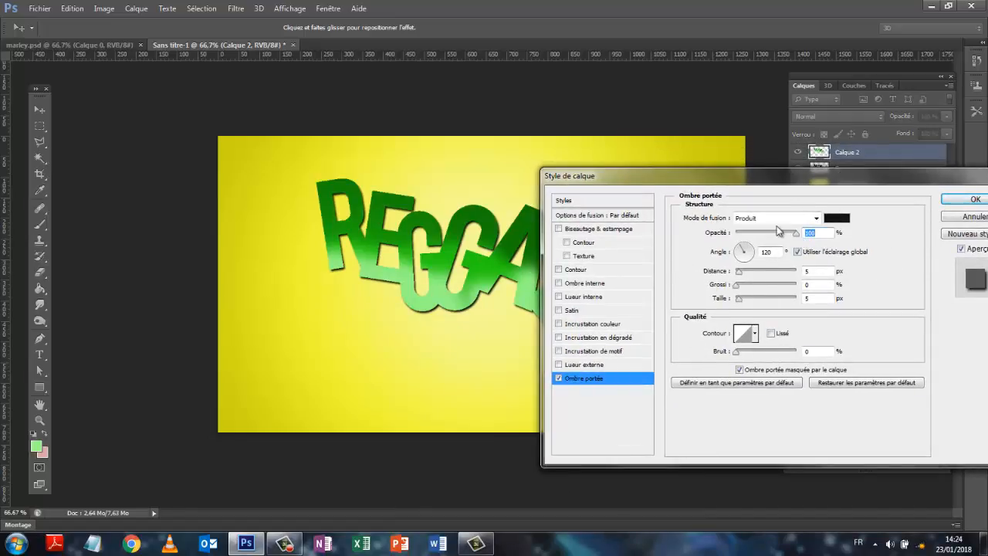
mouse_move(806, 172)
left_mouse_down()
mouse_move(804, 248)
mouse_move(799, 175)
left_mouse_up()
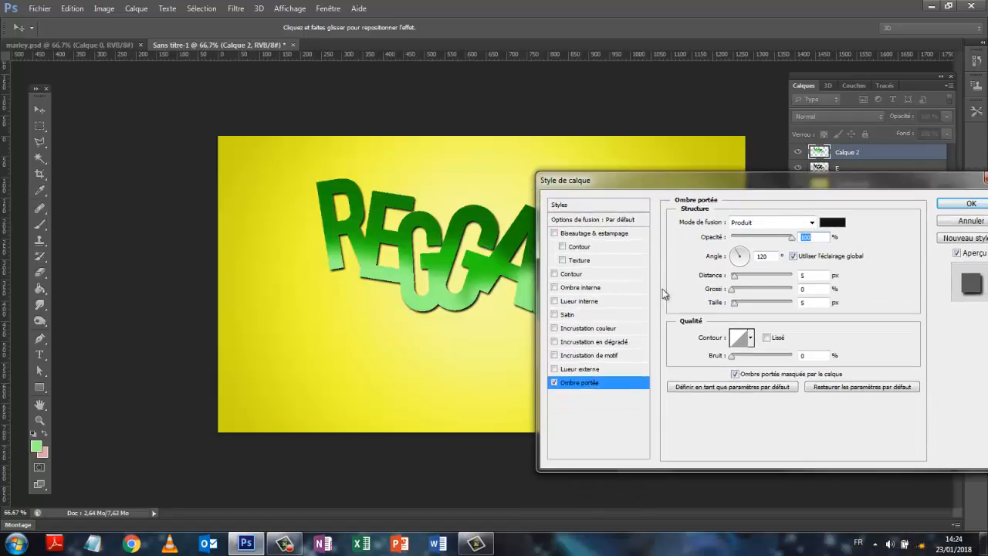
left_click_drag(734, 293, 795, 291)
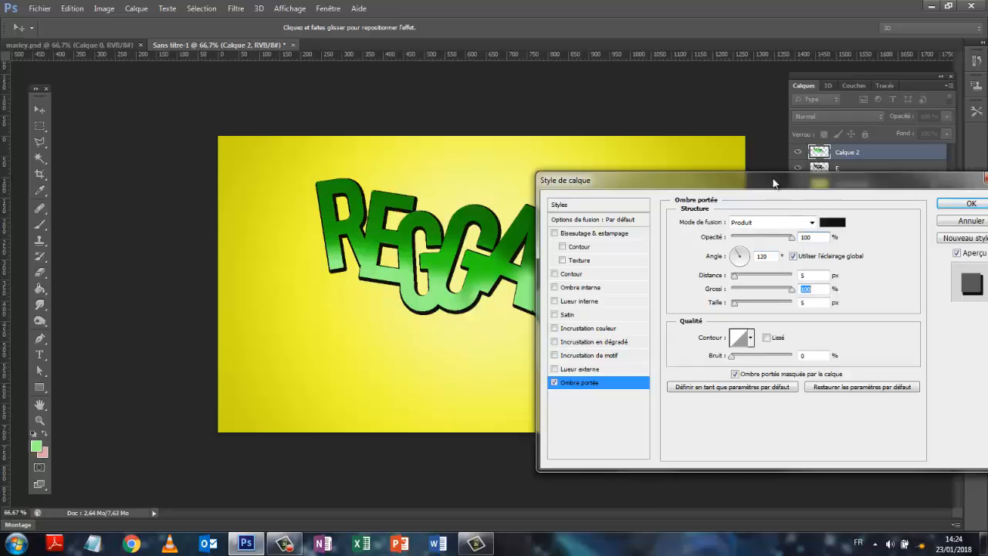
Set the drop shadow's distance to 16 px and its size to 13 px, and apply the layer style
left_click_drag(772, 183, 548, 354)
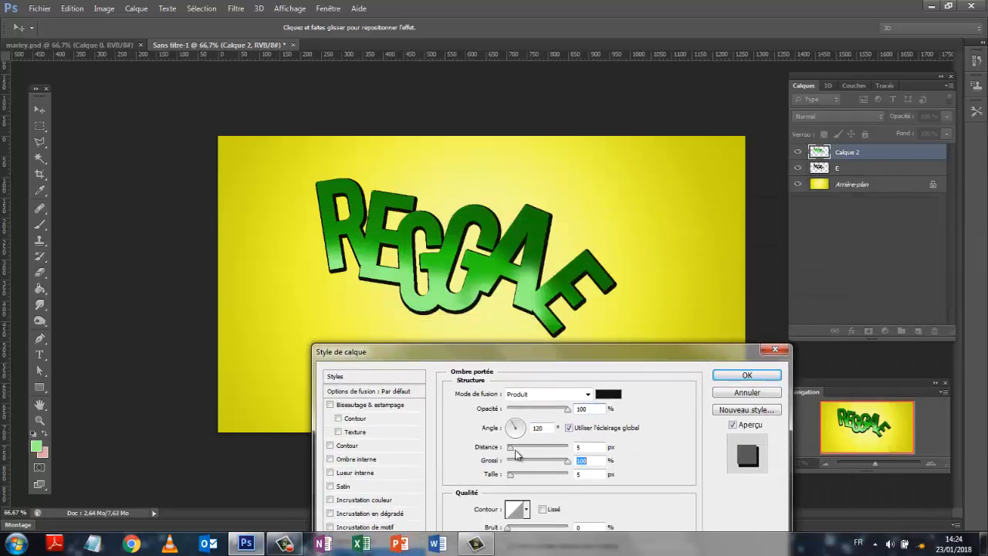
left_click_drag(510, 455, 514, 477)
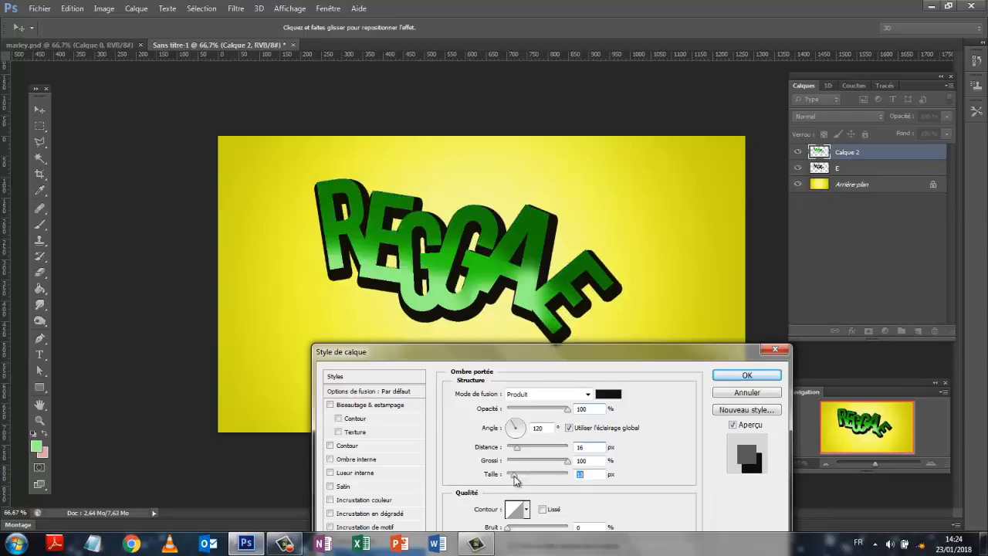
left_click_drag(727, 345, 811, 248)
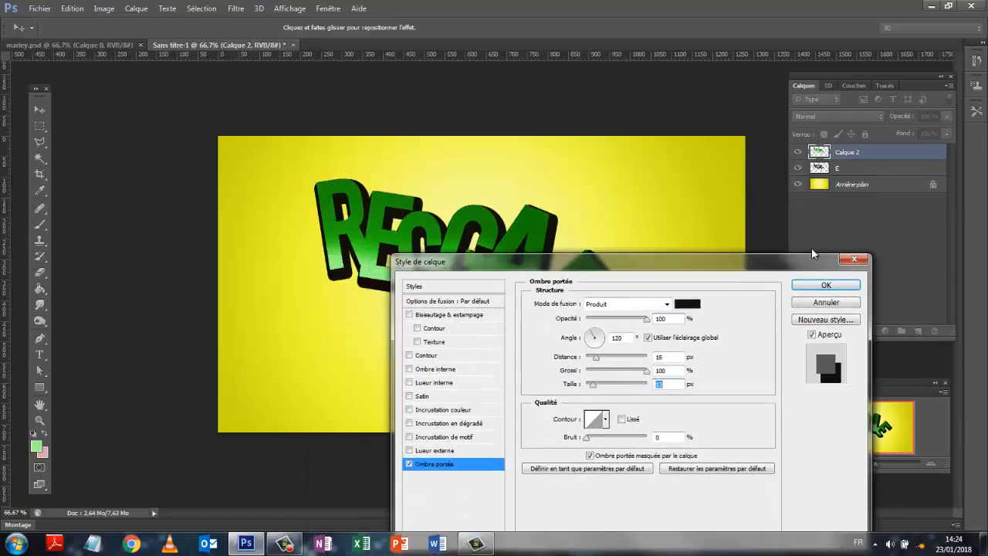
left_click(826, 285)
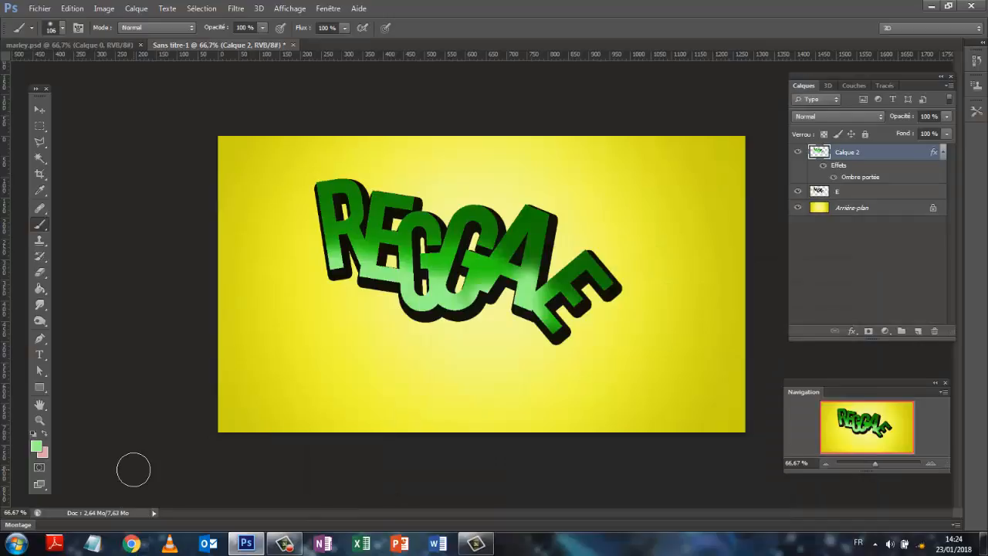